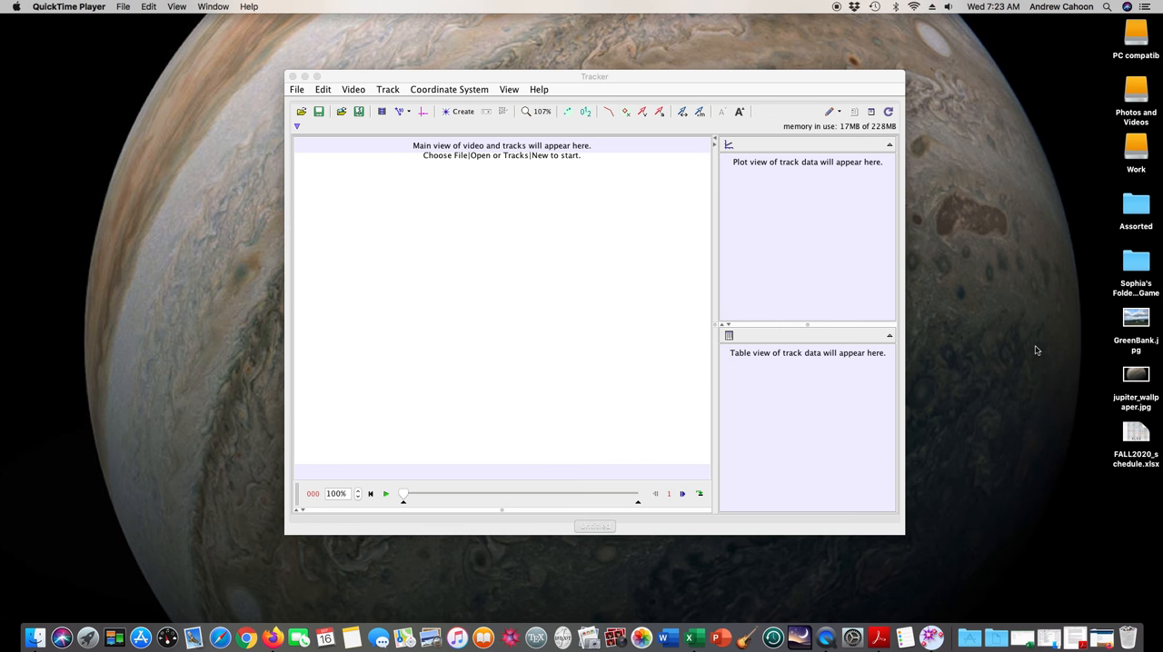
Switch to Firefox and open the Tracker Video Analysis Software link from the PHY101 course page
mouse_move(698, 75)
left_mouse_down()
mouse_move(727, 78)
mouse_move(709, 80)
left_mouse_up()
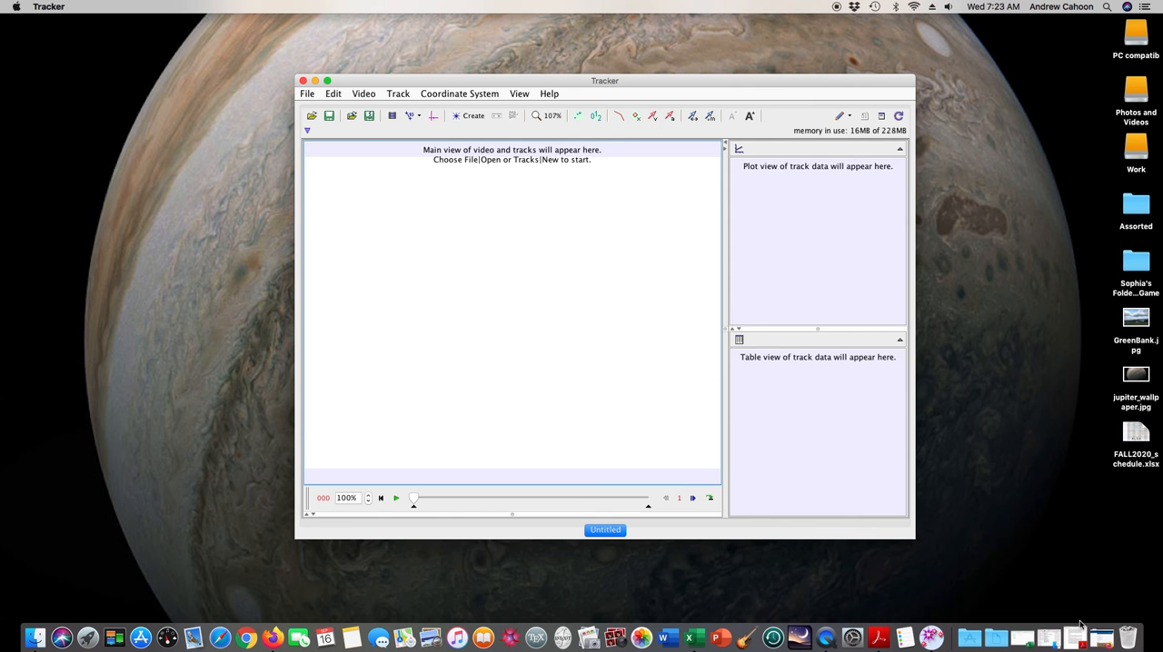
left_click(1101, 638)
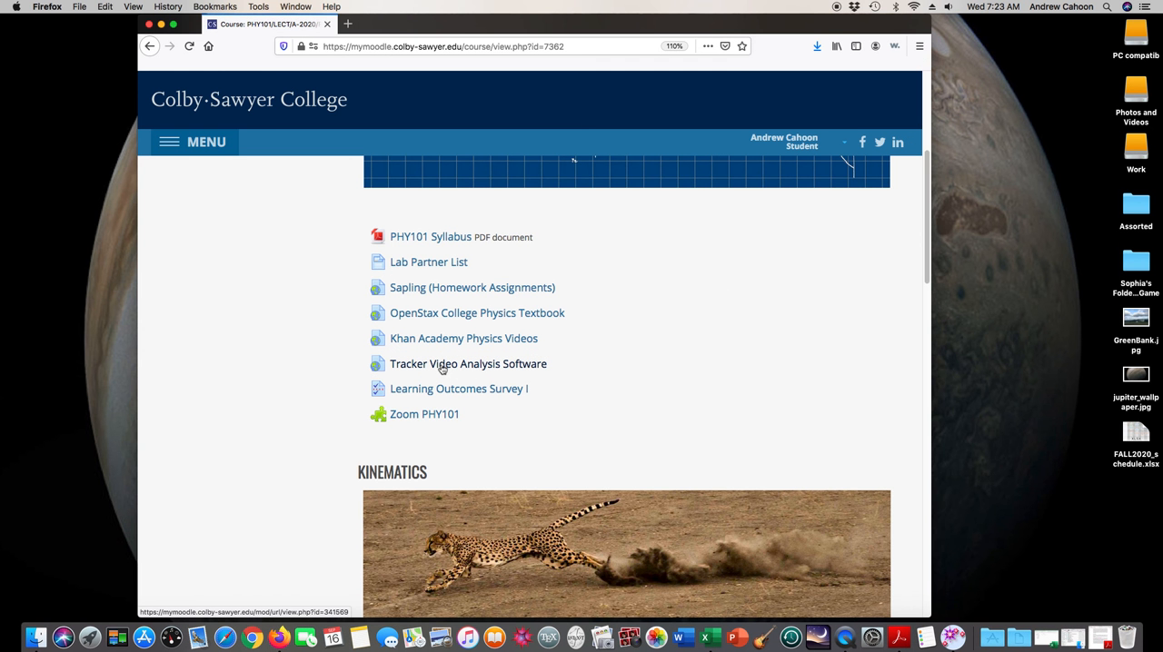
left_click(443, 367)
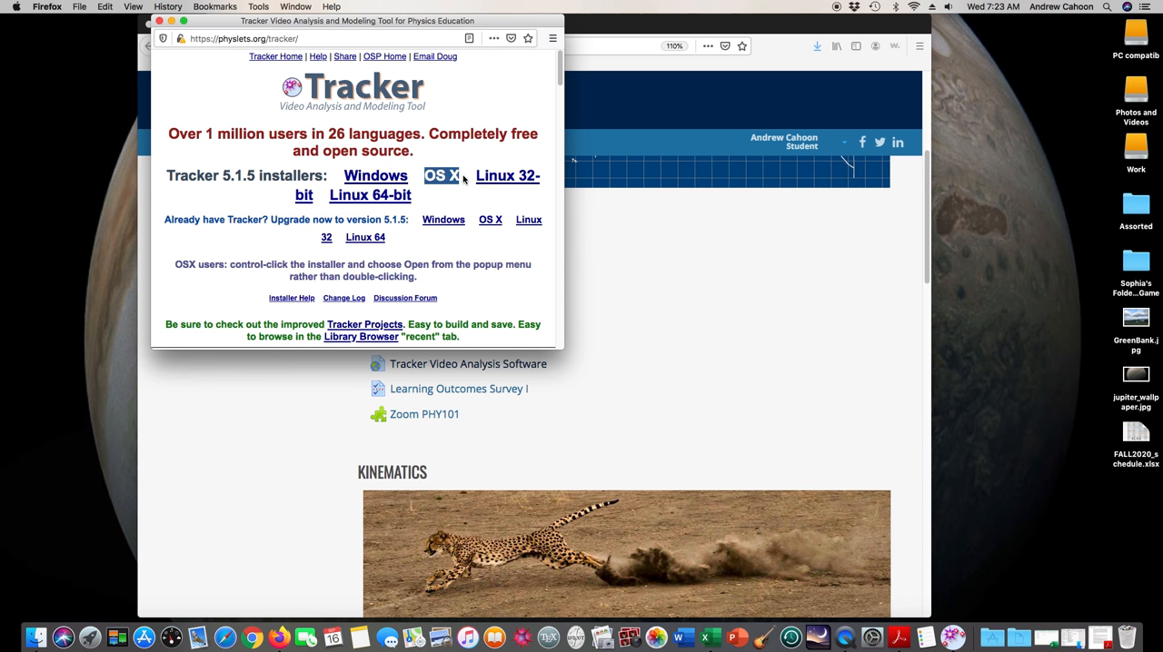
Examine the Tracker website's installation notes, feature list and video tutorials, then close the site and minimize the course page window
scroll(399, 234, "down", 10)
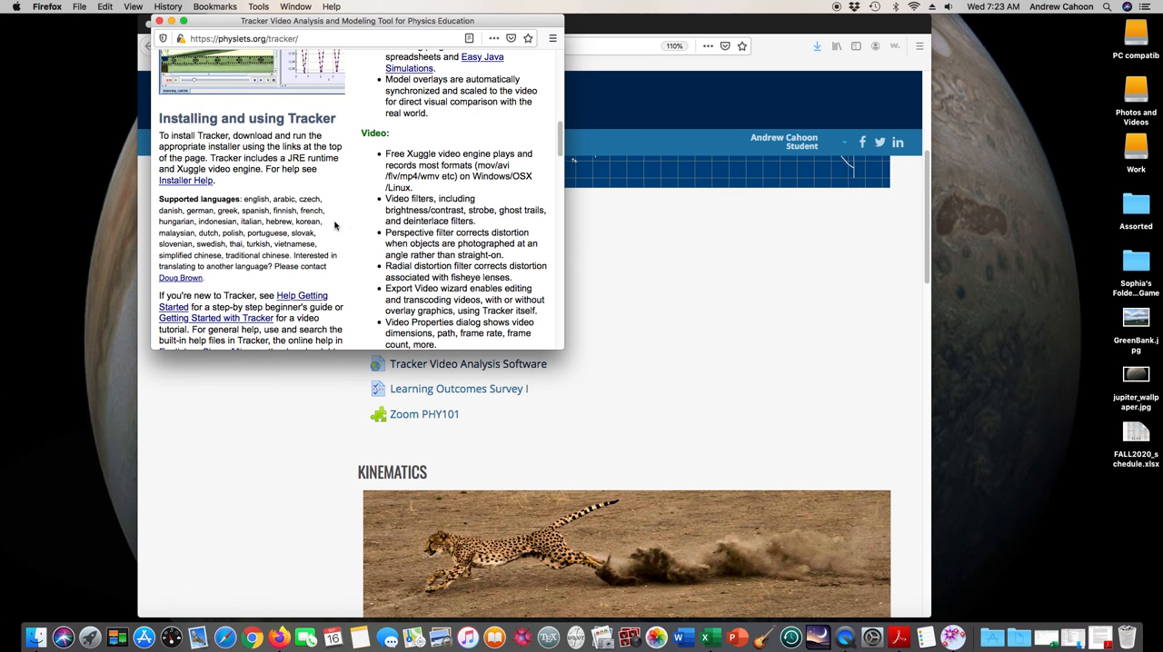
scroll(338, 228, "down", 5)
scroll(338, 227, "down", 5)
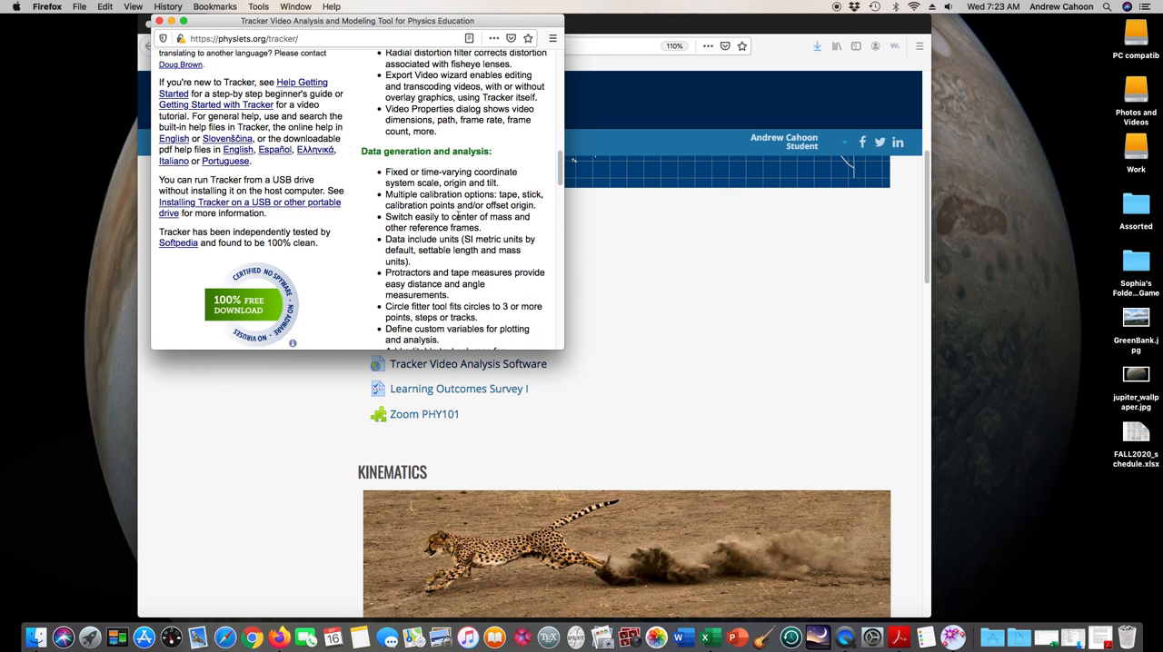
scroll(457, 217, "down", 8)
scroll(457, 216, "down", 3)
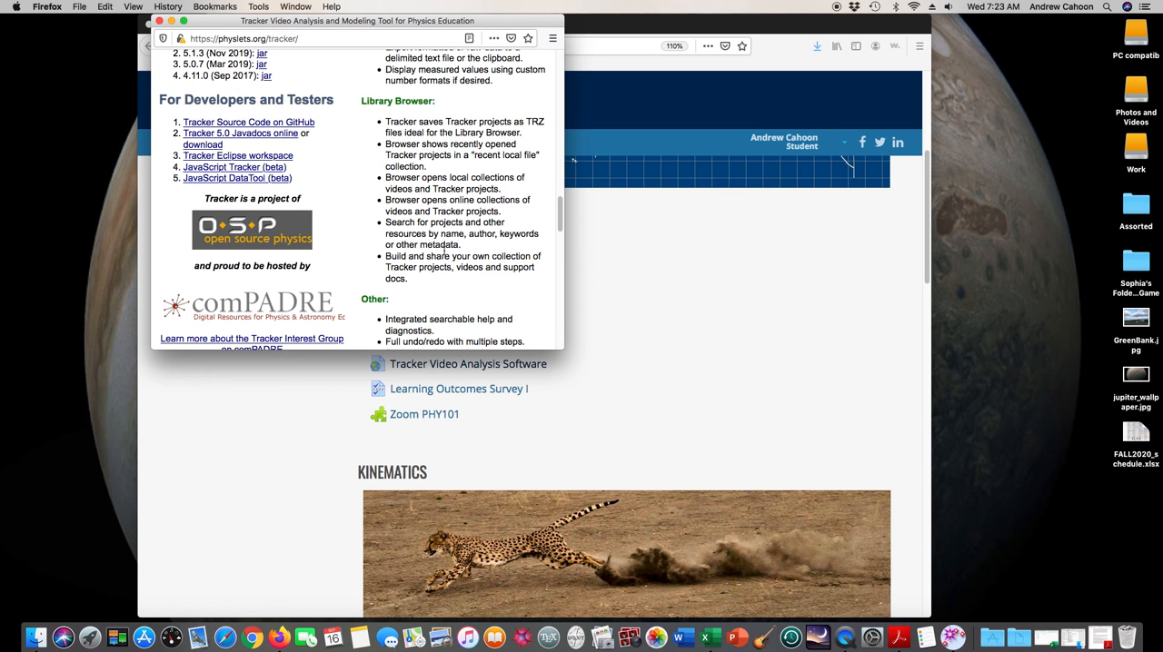
scroll(445, 234, "up", 13)
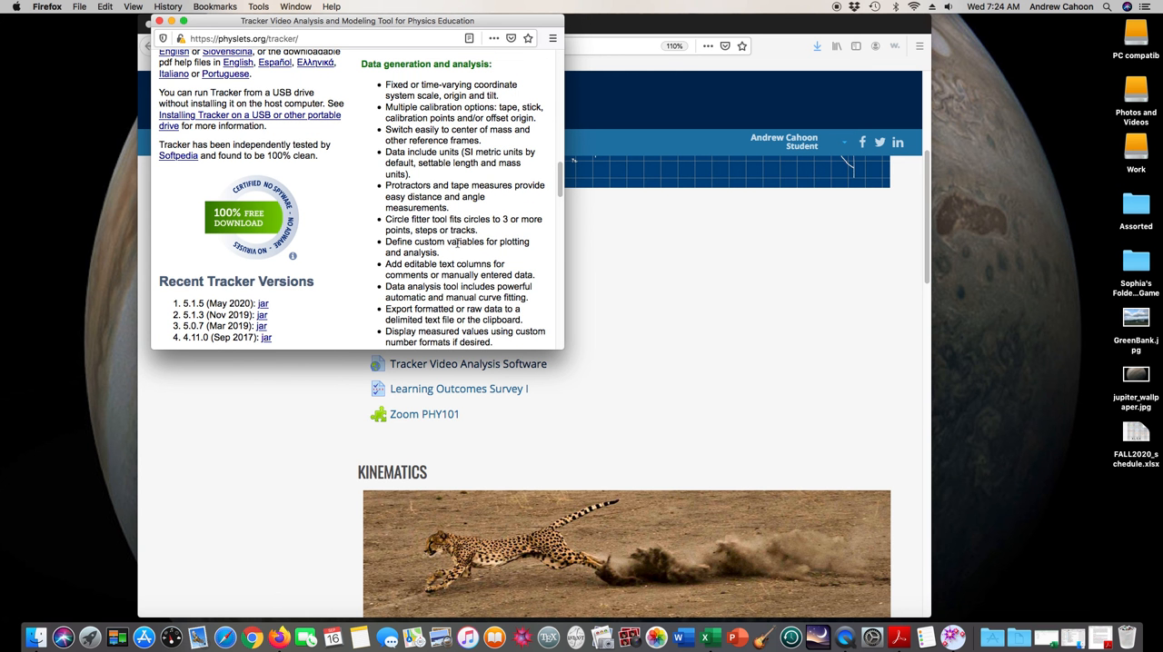
scroll(457, 243, "down", 20)
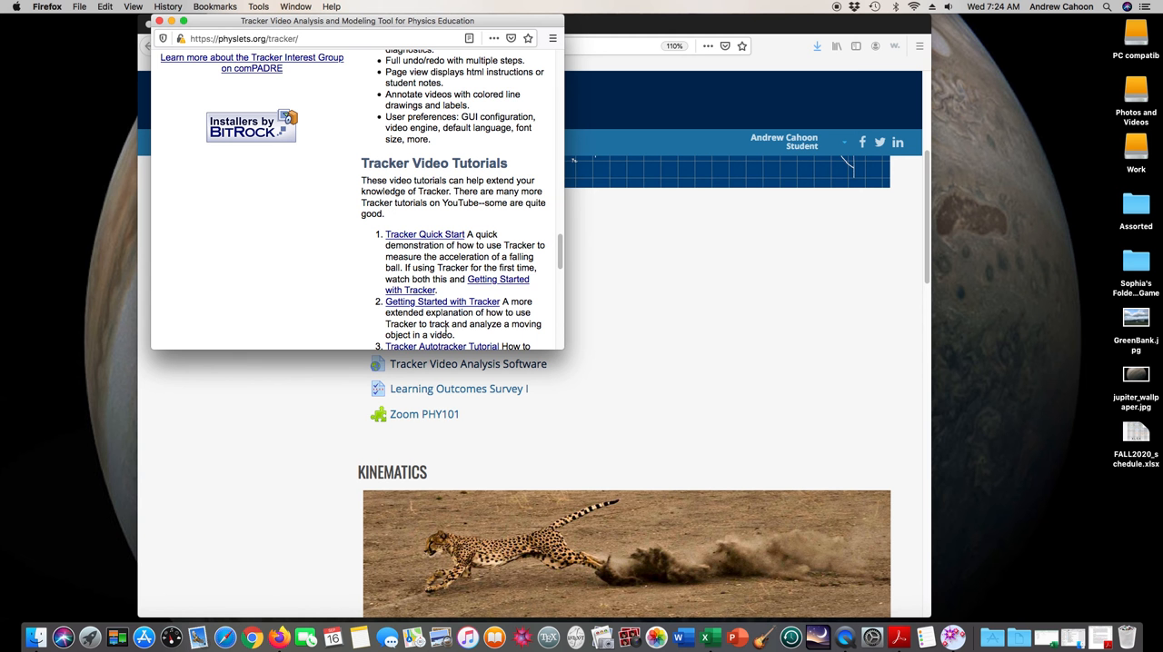
left_click_drag(266, 68, 242, 57)
left_click(263, 84)
left_click(159, 20)
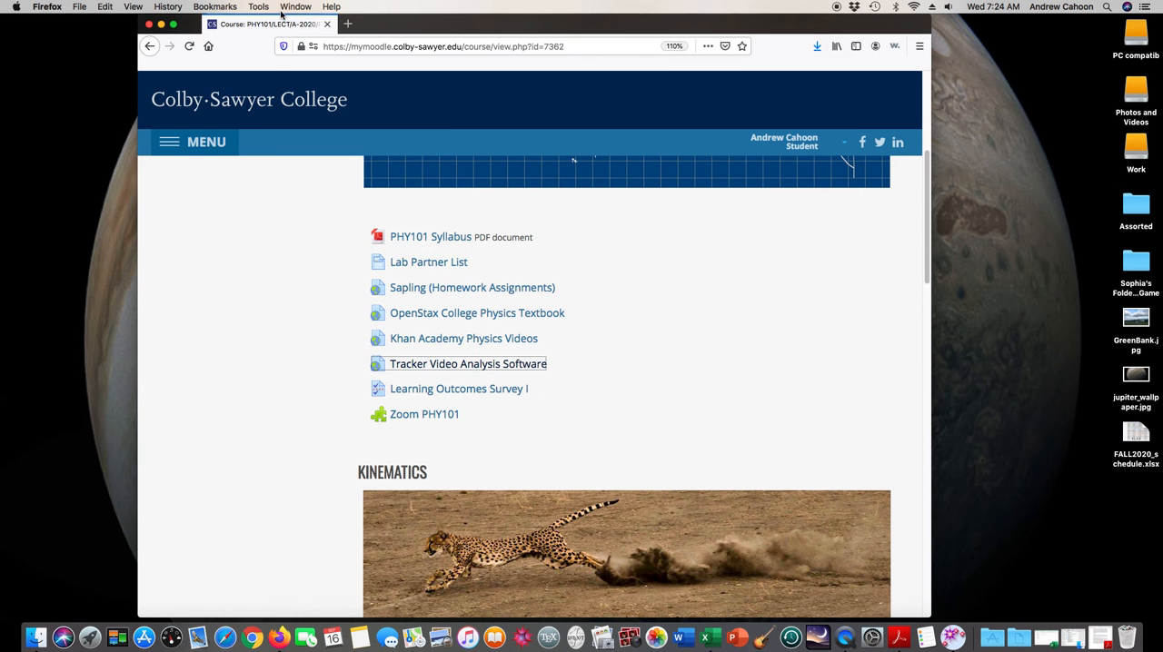
left_click(161, 25)
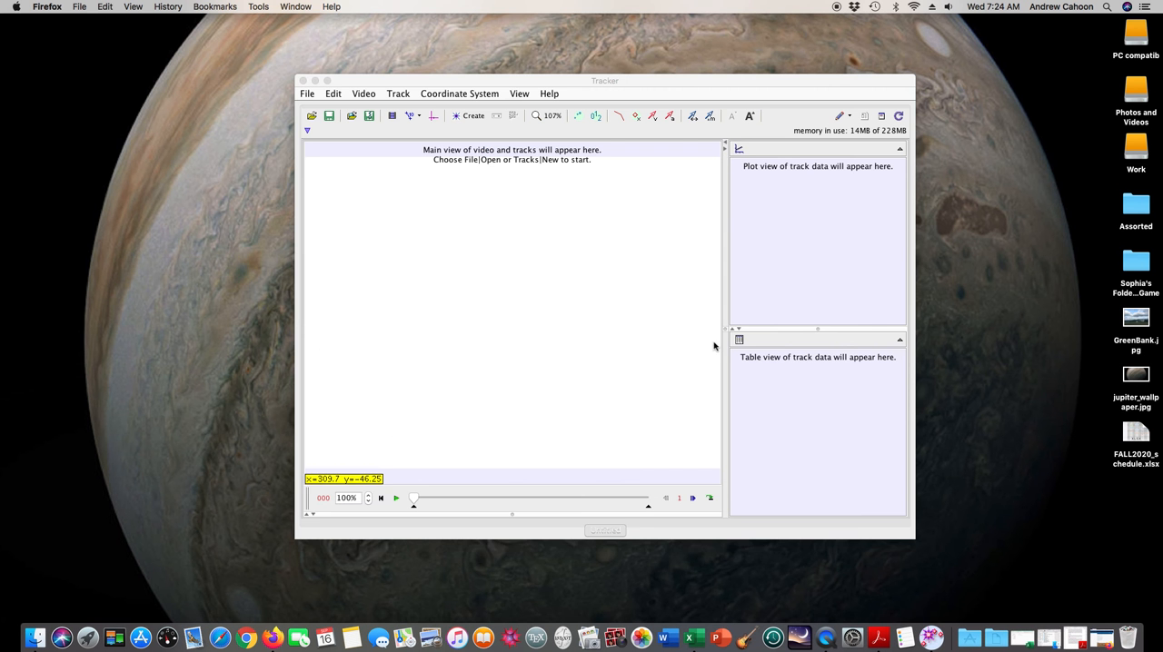
Load TennisBallFreefall.mov from the PHY101 folder into Tracker and enlarge the Tracker window
left_click_drag(647, 84, 649, 79)
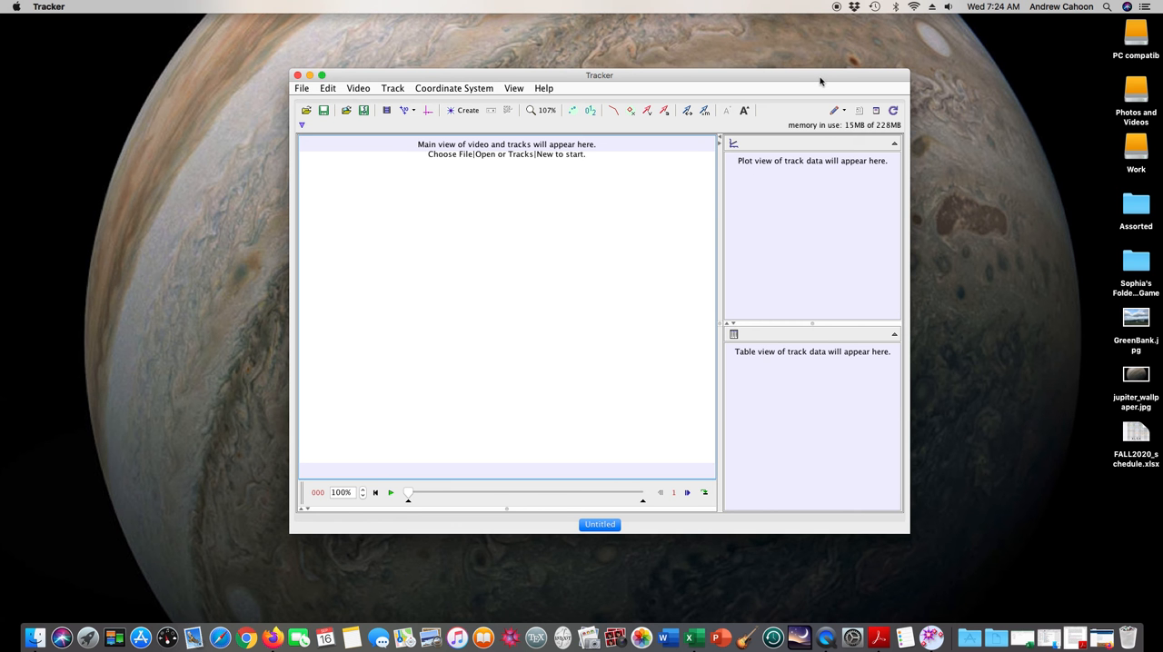
left_click_drag(819, 82, 688, 94)
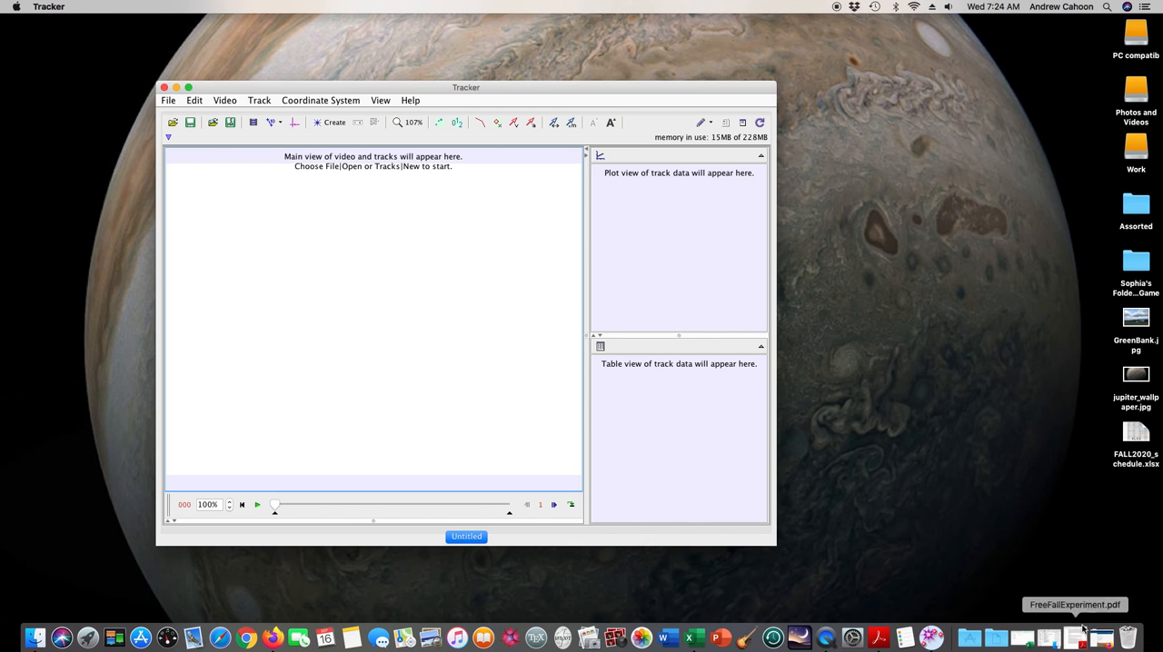
left_click(1052, 640)
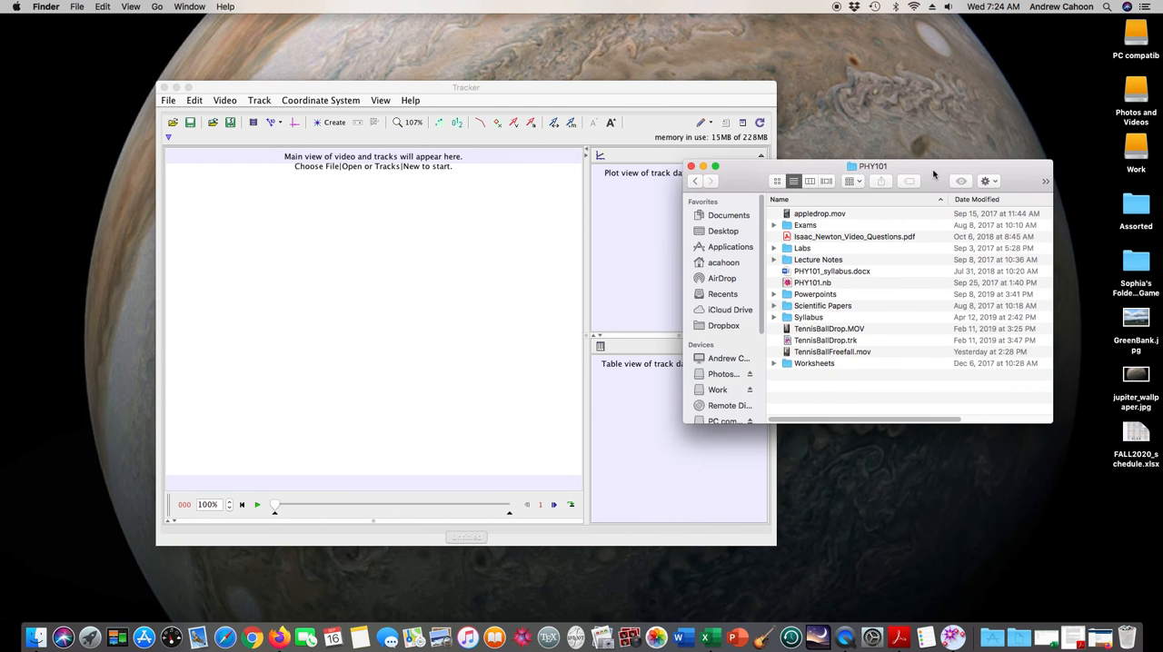
left_click_drag(933, 173, 996, 146)
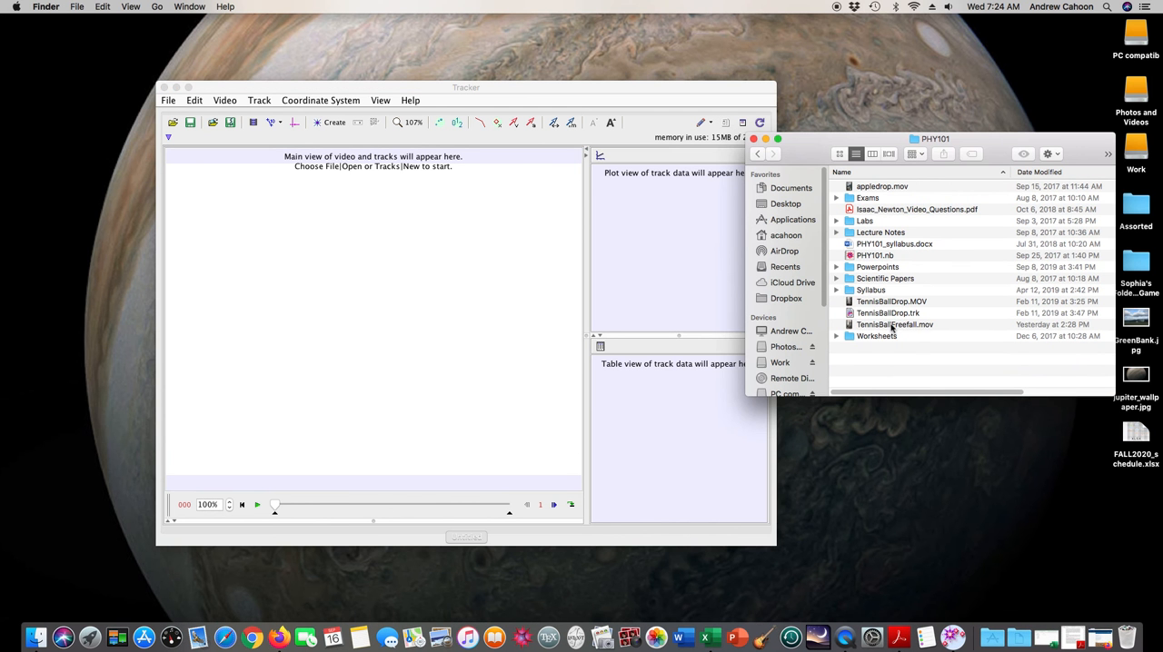
left_click(892, 325)
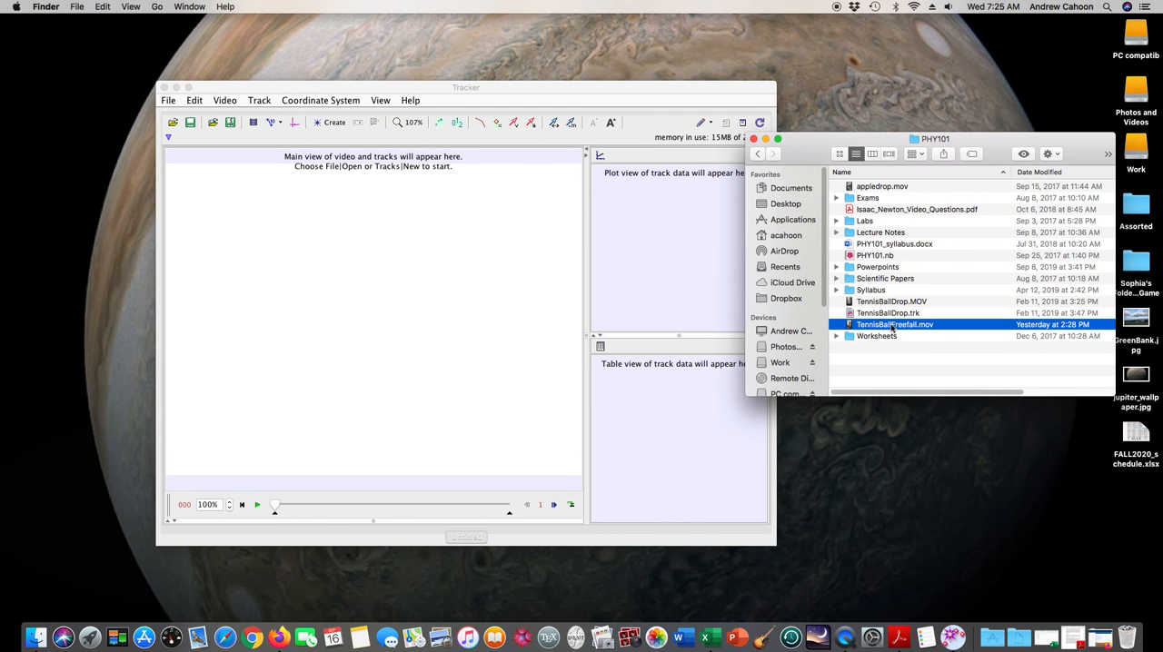
left_click_drag(892, 329, 413, 338)
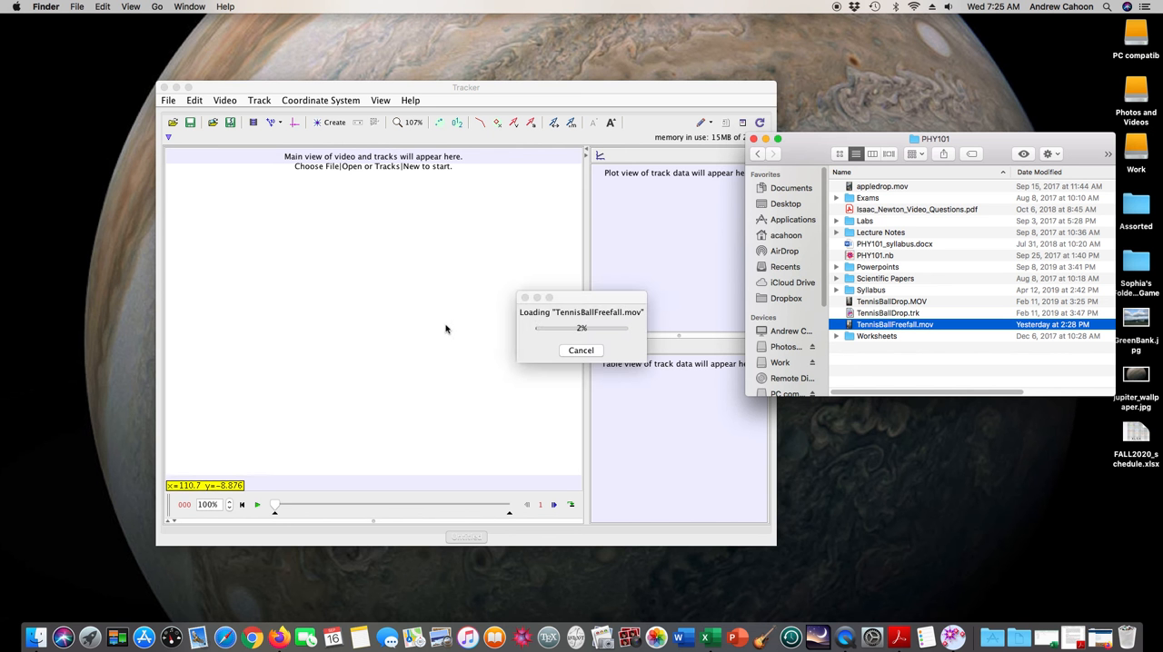
left_click(753, 139)
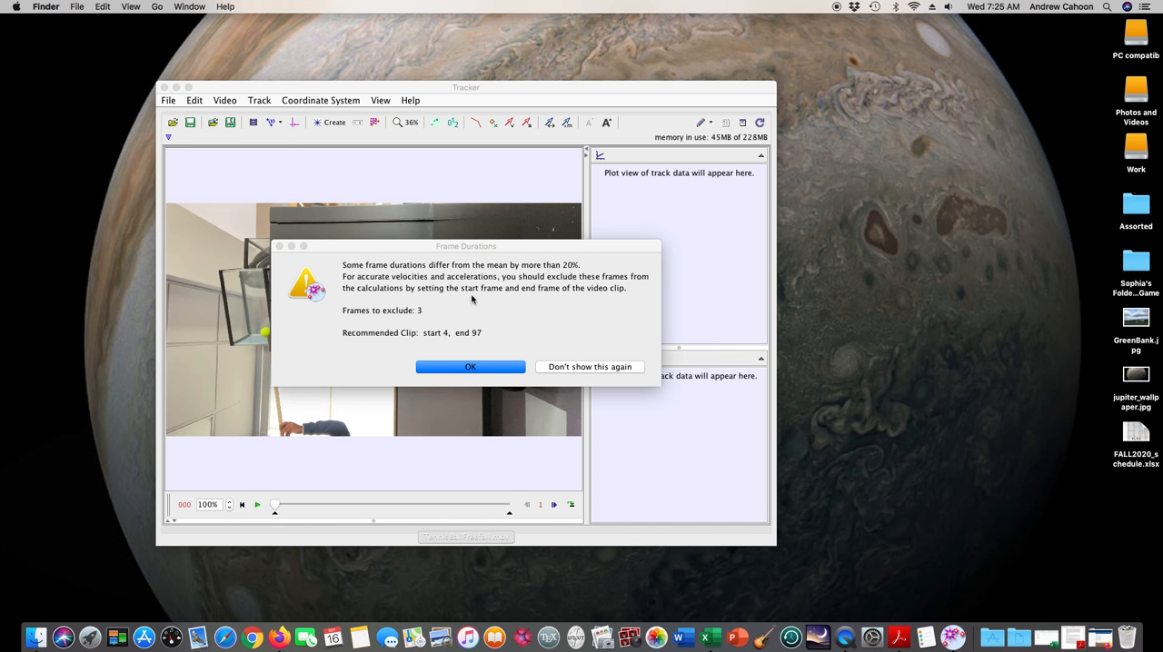
left_click(471, 367)
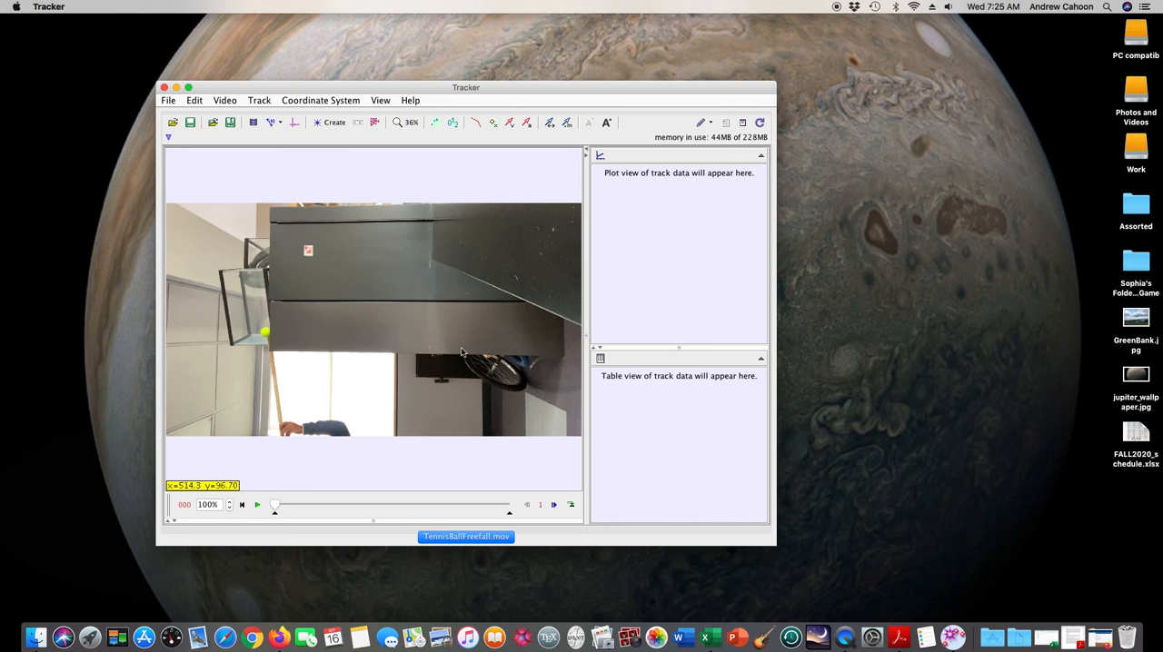
left_click_drag(775, 545, 861, 623)
left_click_drag(864, 89, 882, 14)
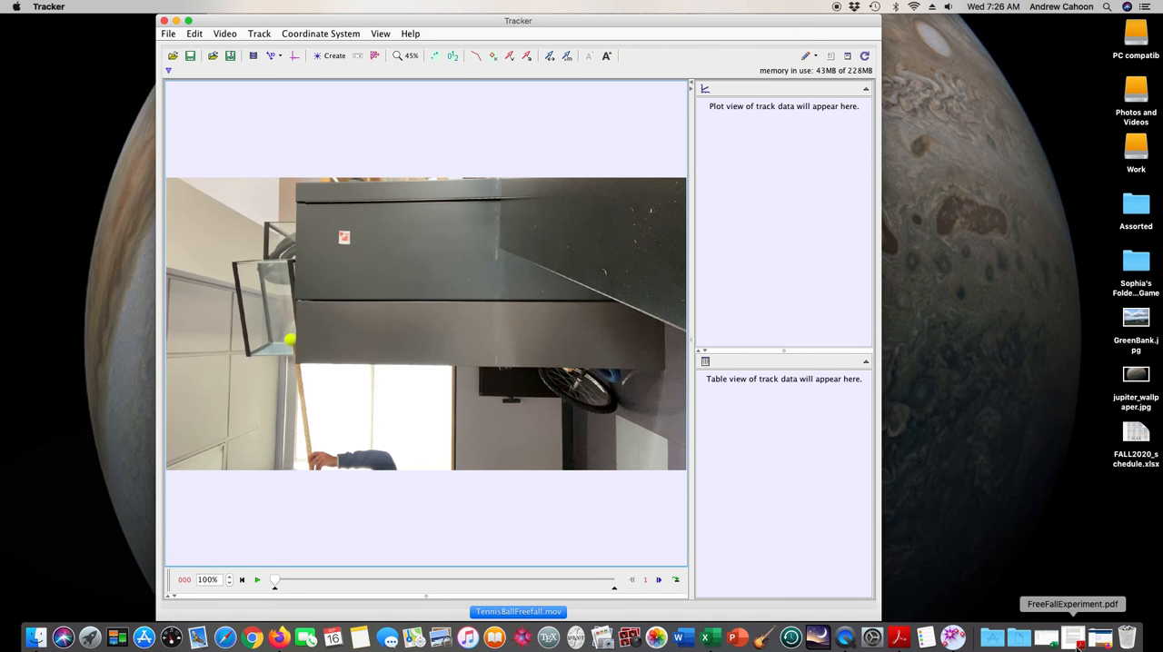
Read the Using Tracker section of FreeFallExperiment.pdf on rotating a sideways video, and return to Tracker
left_click(1072, 638)
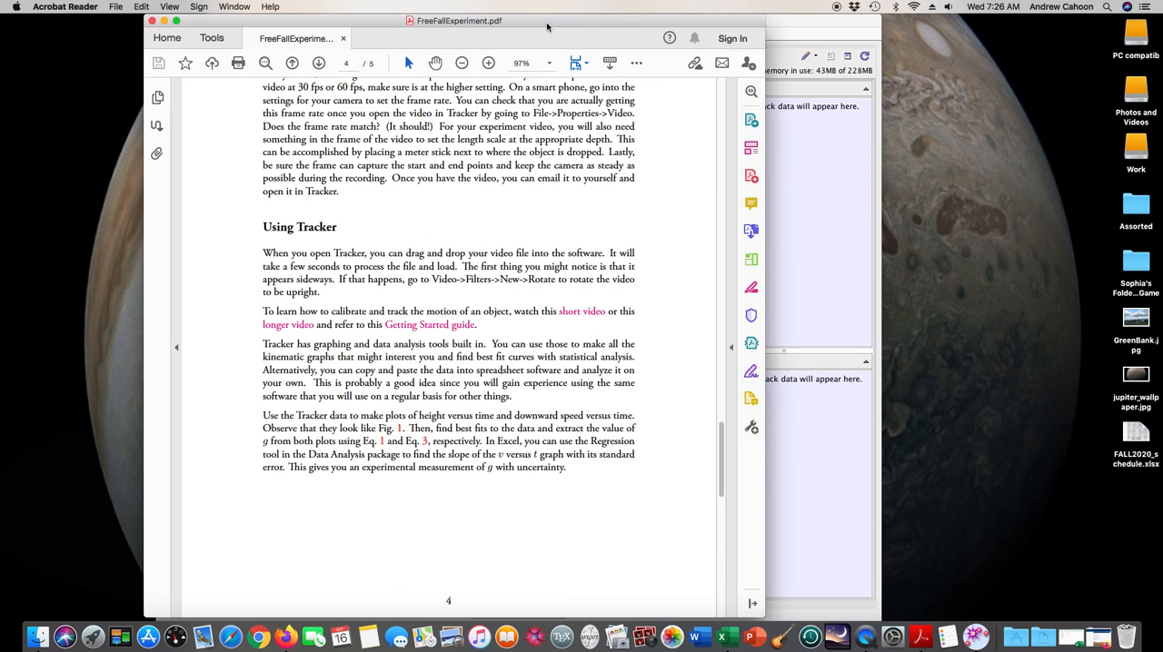
left_click_drag(551, 30, 668, 35)
scroll(548, 207, "down", 1)
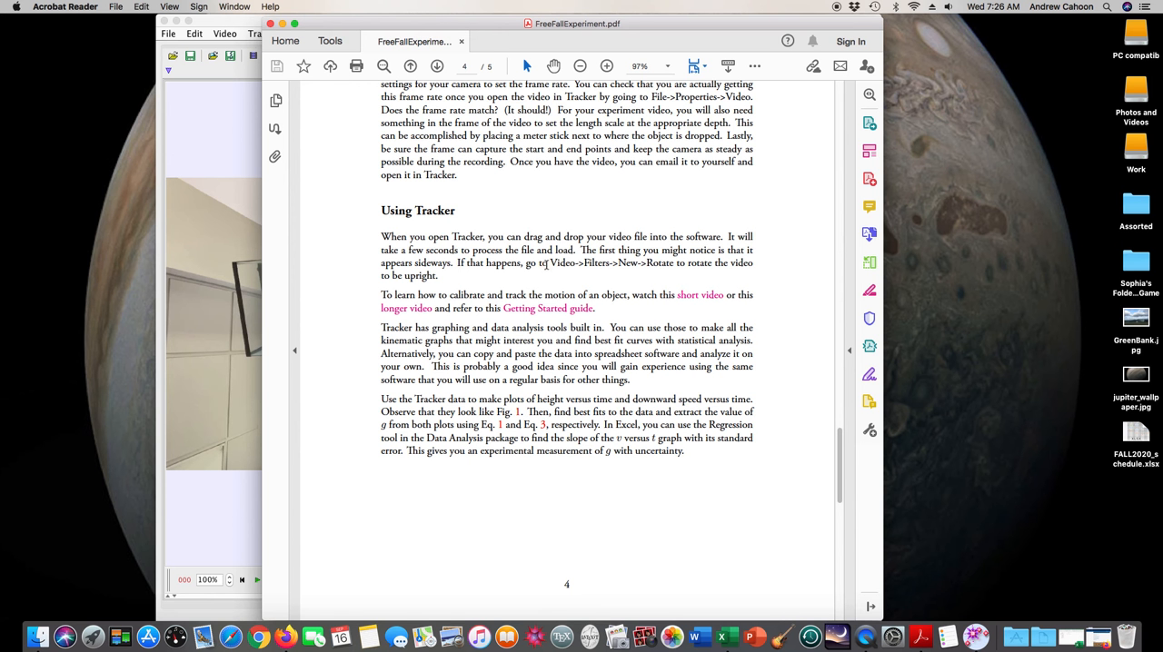
left_click(235, 124)
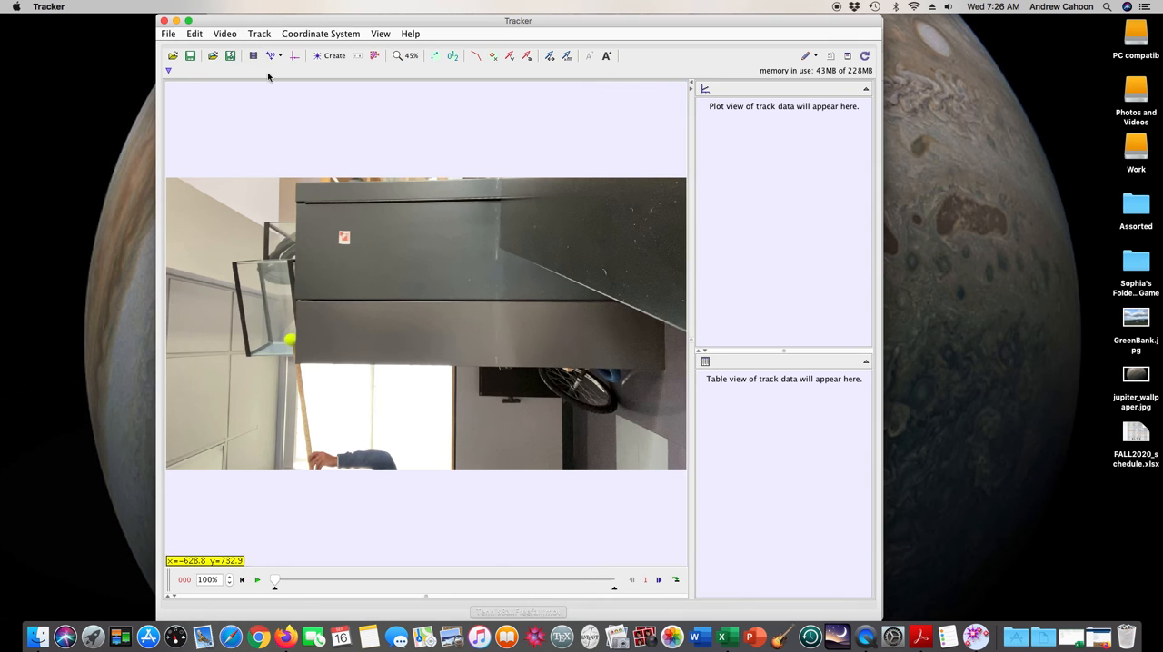
Add a Rotate filter to the tennis ball video with the rotation set to -90°
left_click(225, 34)
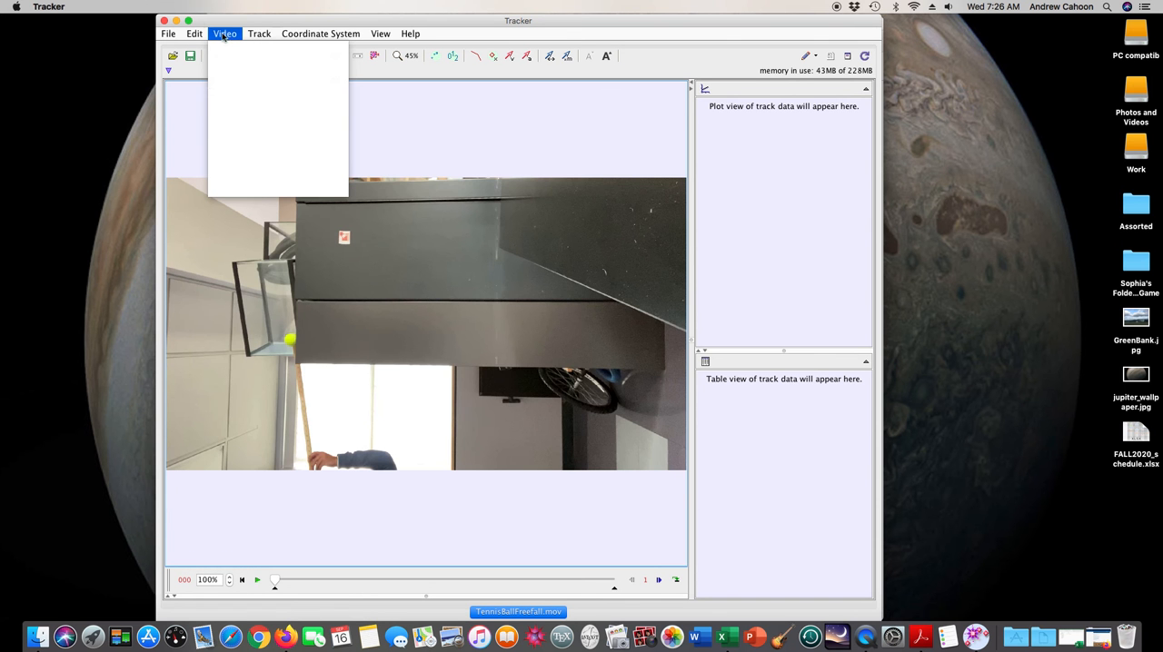
mouse_move(253, 159)
mouse_move(385, 161)
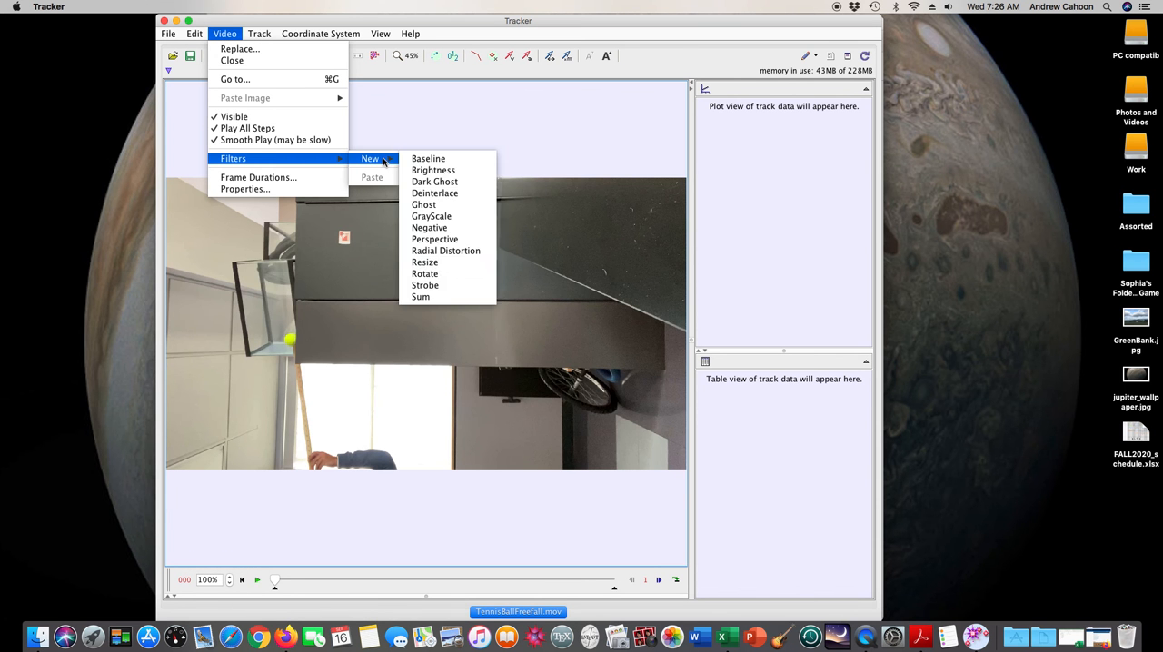
left_click(432, 275)
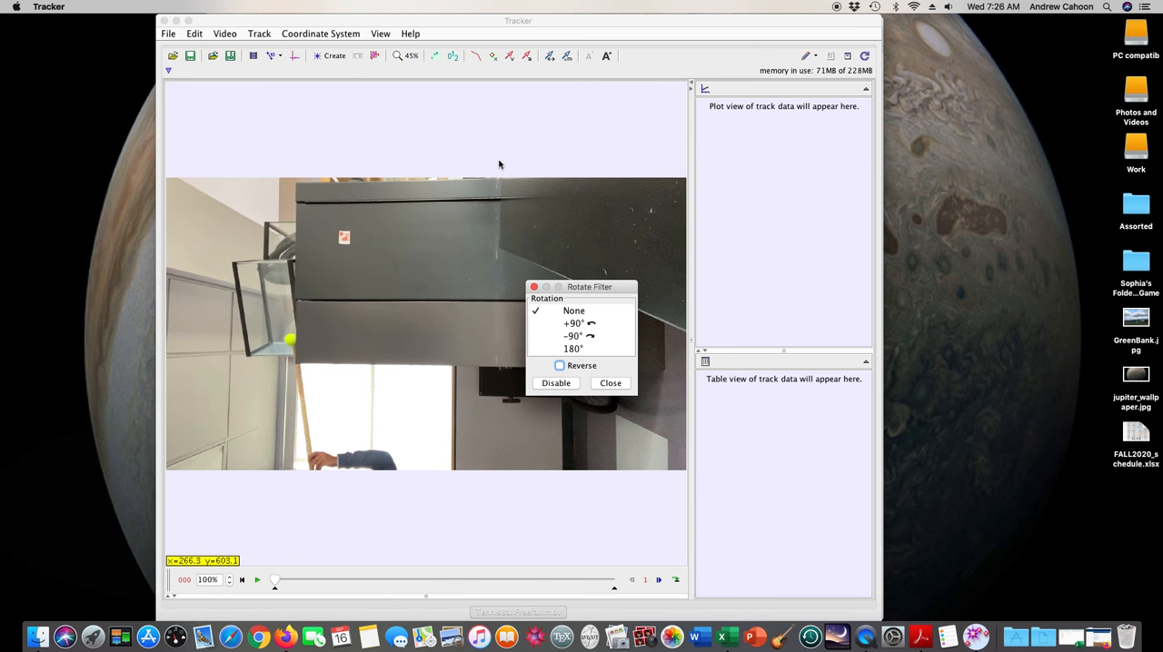
left_click(576, 336)
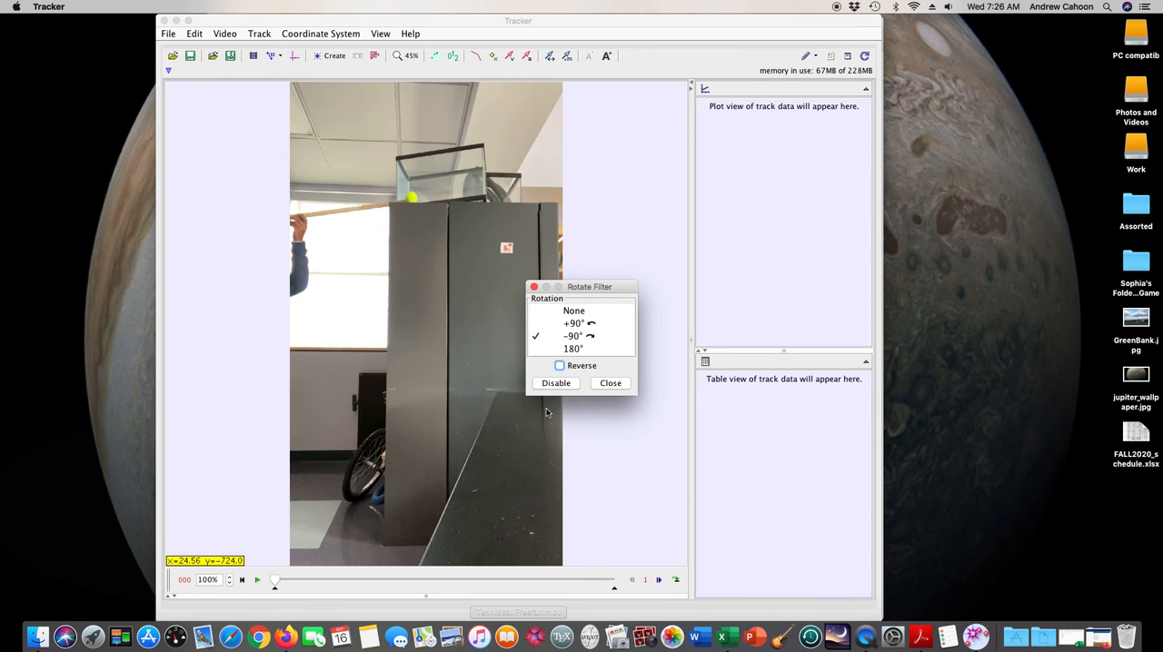
left_click(534, 288)
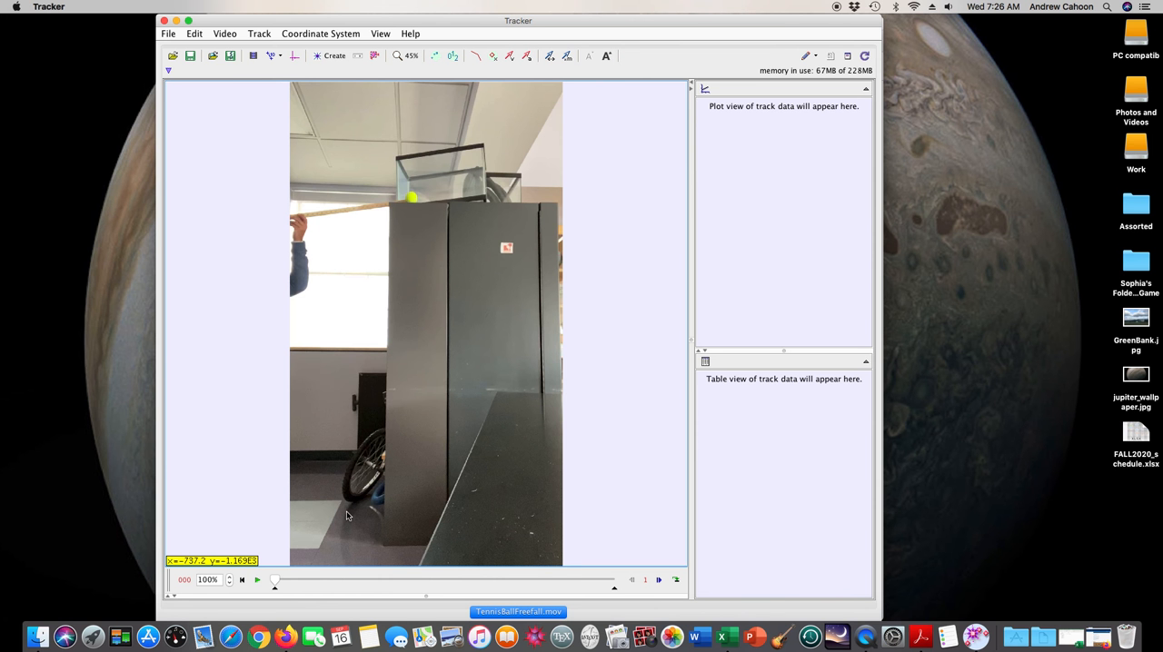
Preview the tennis ball's drop and set the clip's start frame to 39, at the moment of release
left_click(257, 584)
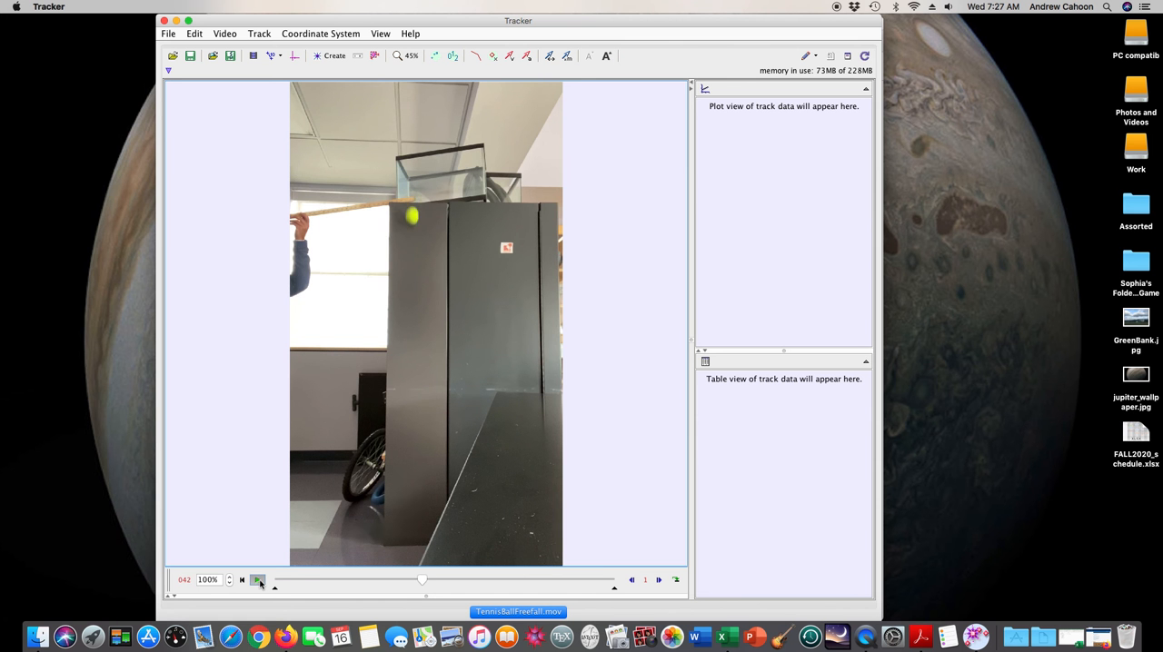
left_click(258, 580)
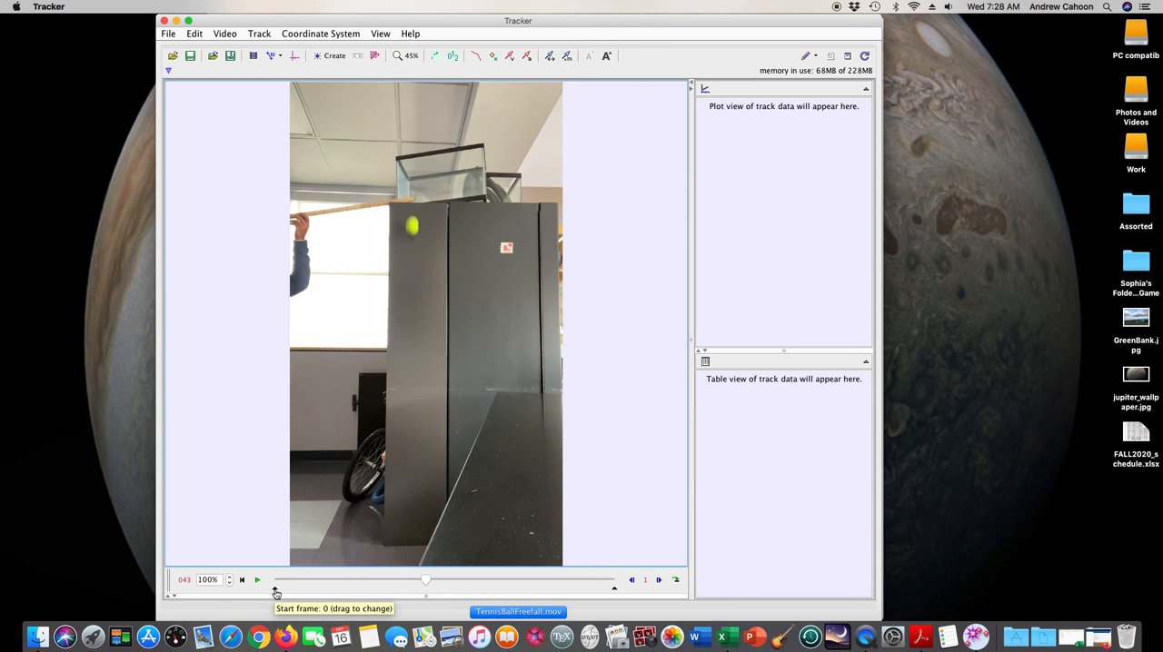
left_click_drag(276, 592, 363, 593)
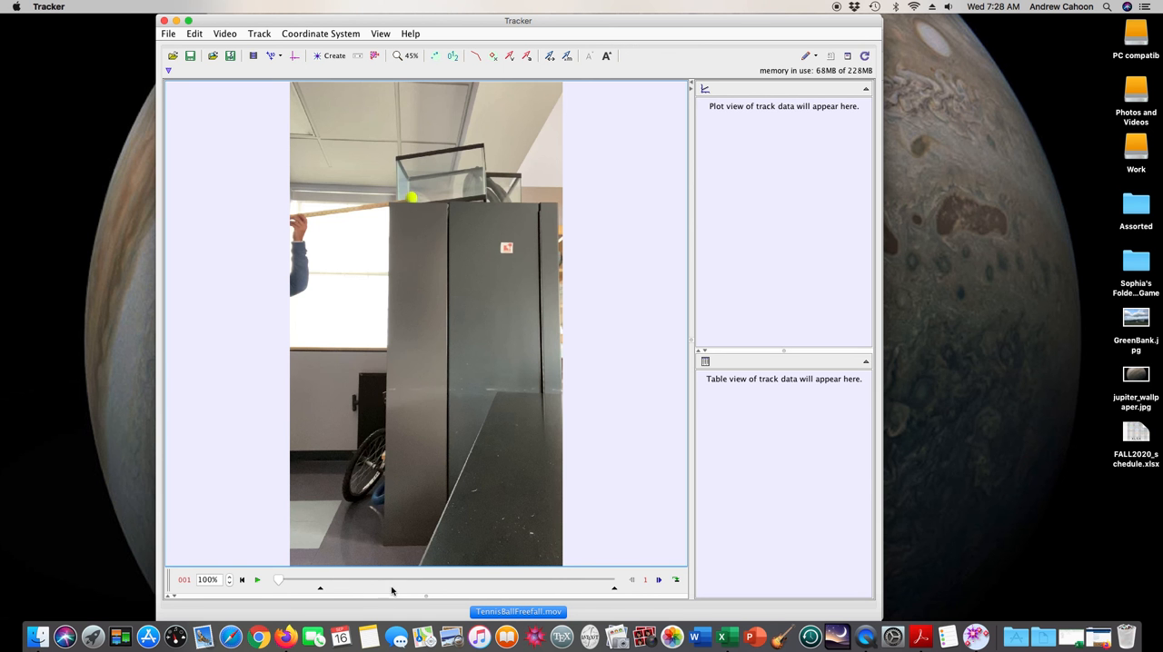
left_click(324, 590)
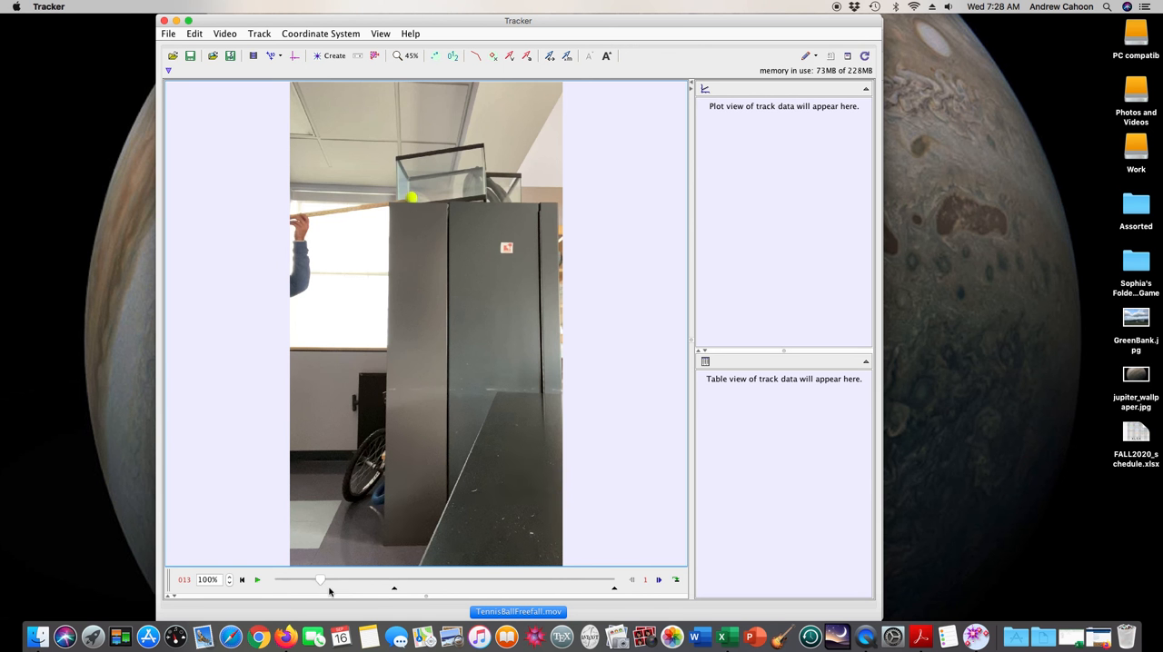
left_click(396, 592)
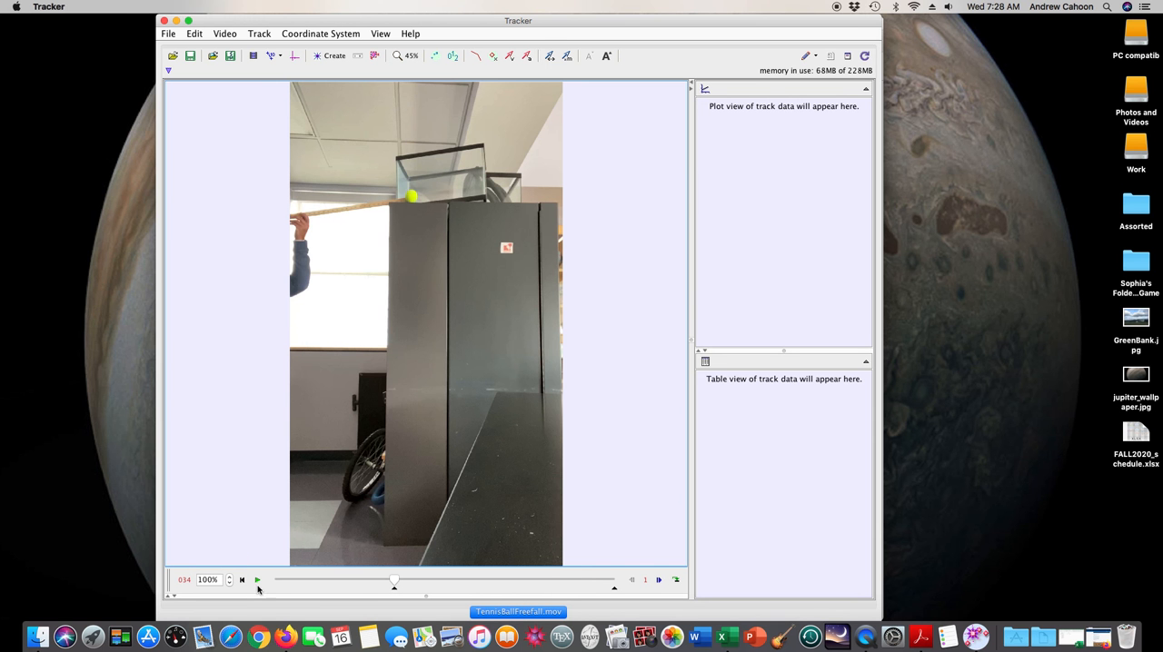
left_click(659, 580)
left_click(658, 581)
left_click(659, 581)
left_click(659, 580)
left_click(659, 580)
left_click_drag(398, 590, 412, 592)
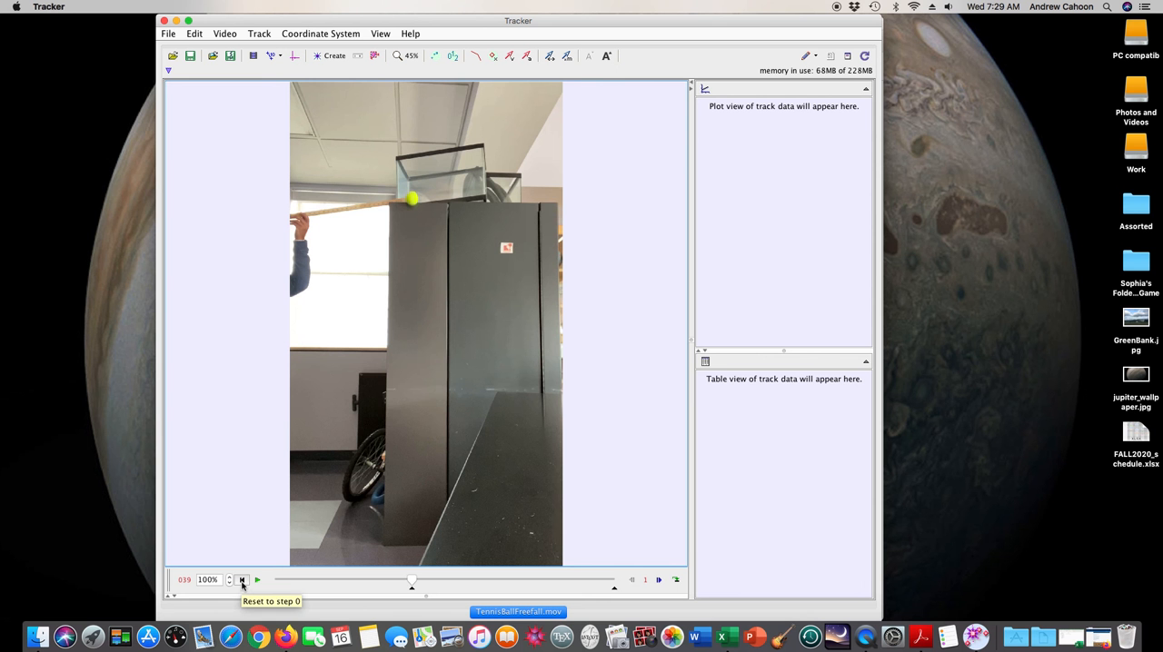
Play the clip from the new start frame and pause it while the ball is falling
left_click(258, 580)
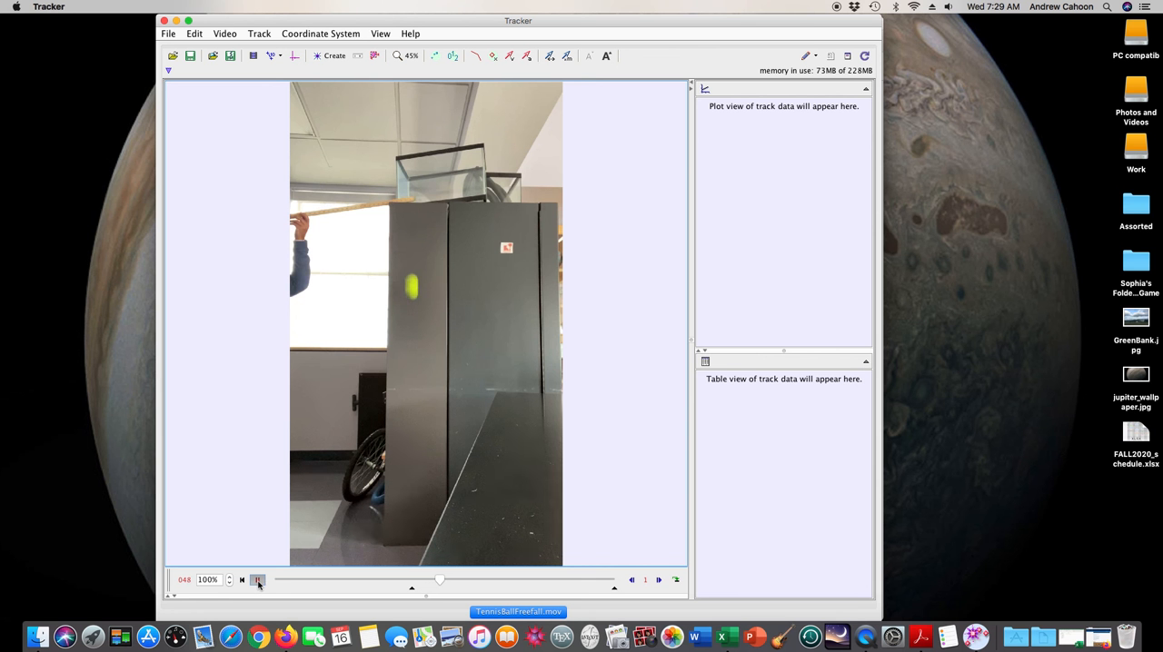
left_click(257, 580)
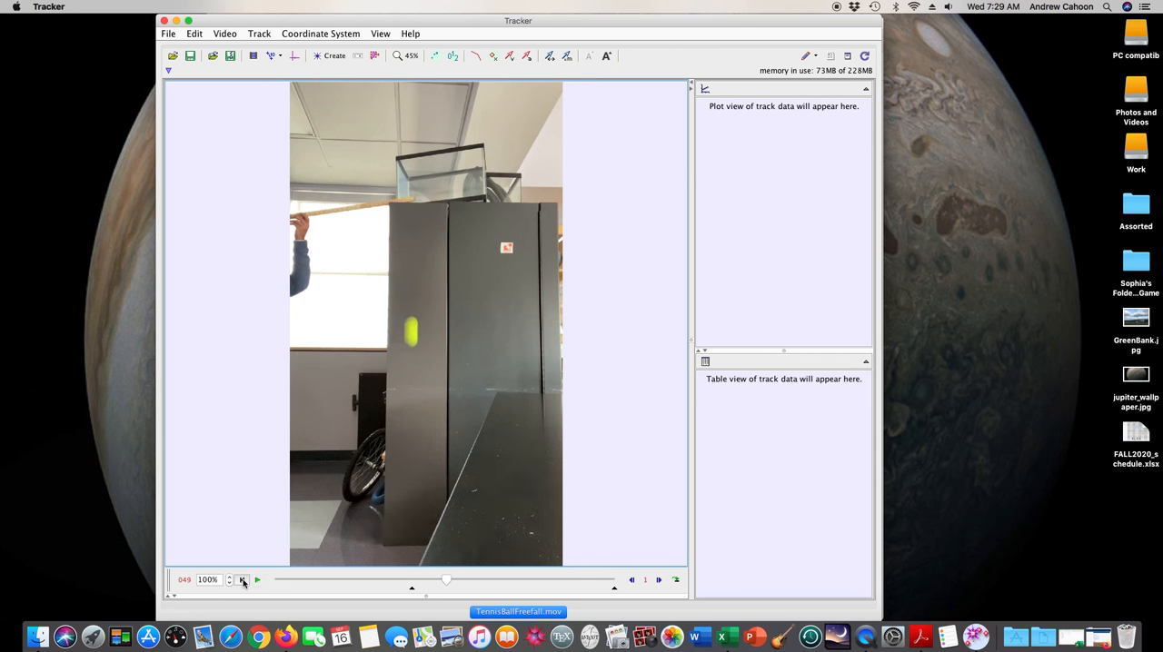
Rewind the clip to its start frame and create a new point mass track
left_click(243, 581)
left_click(243, 581)
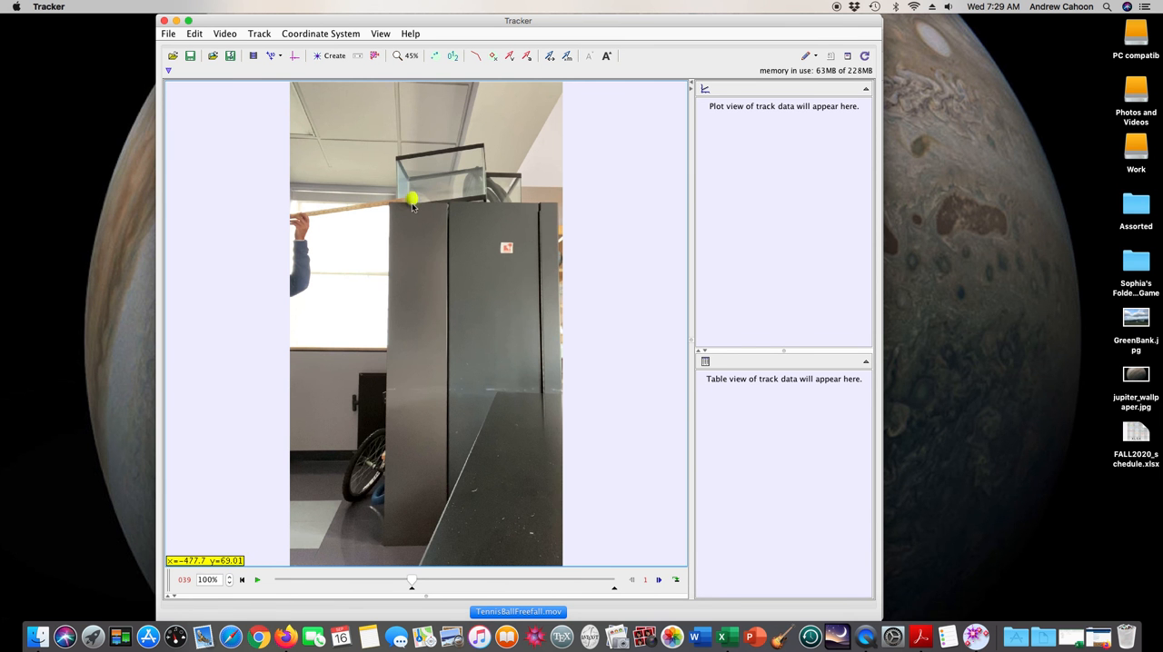
left_click(331, 58)
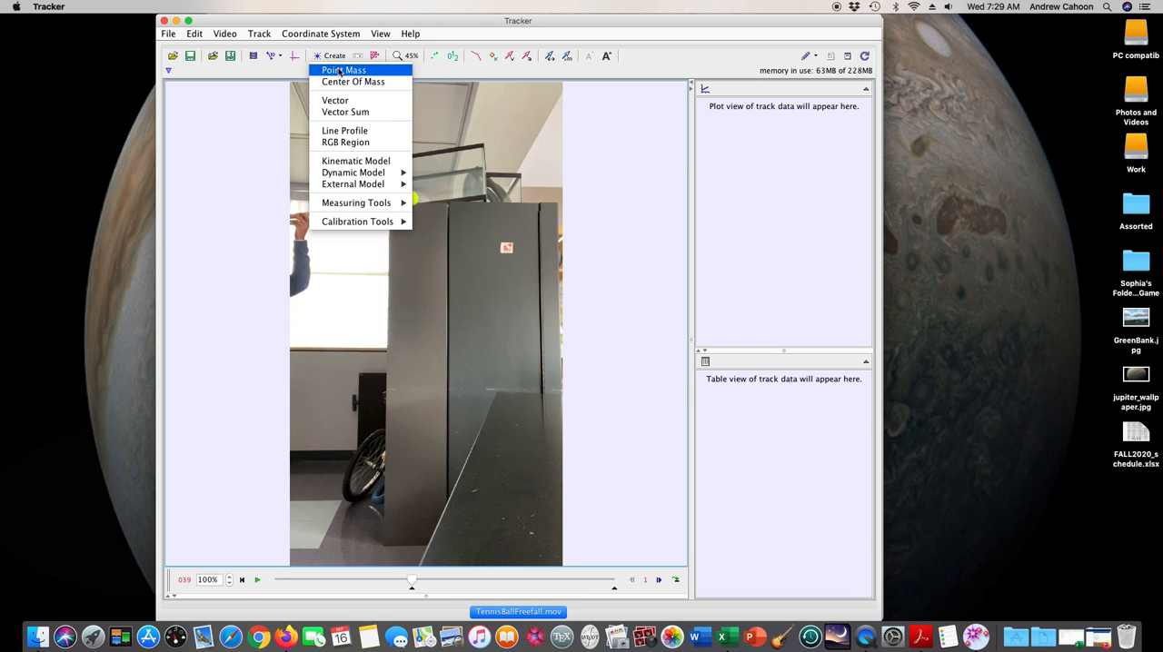
left_click(340, 71)
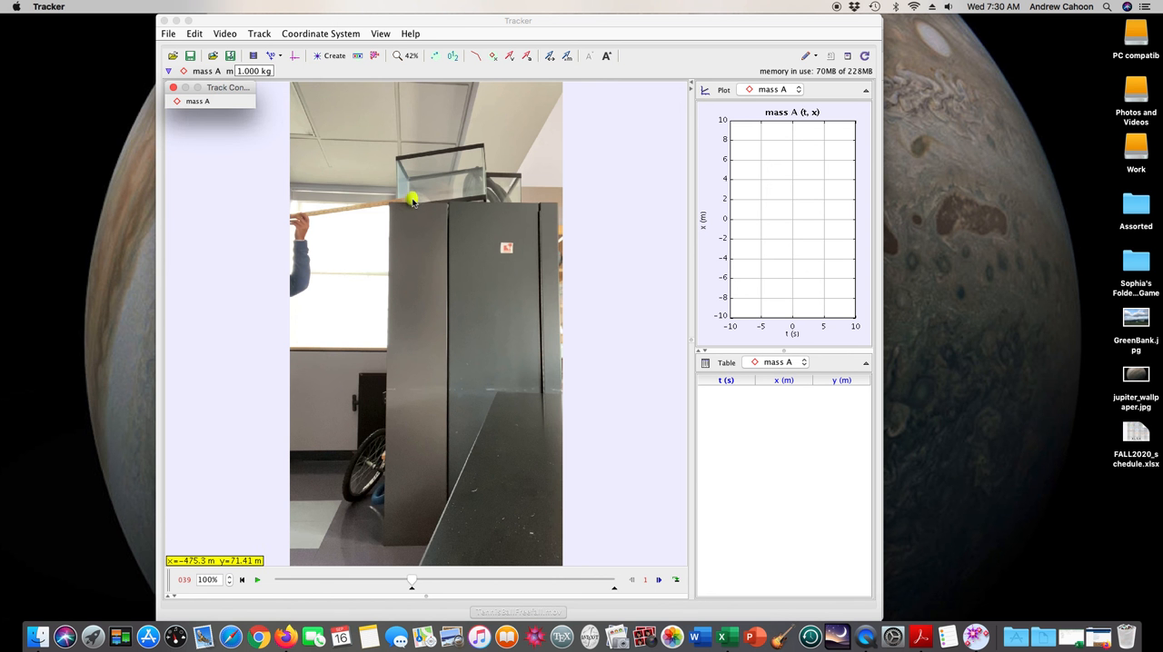
left_click(623, 181)
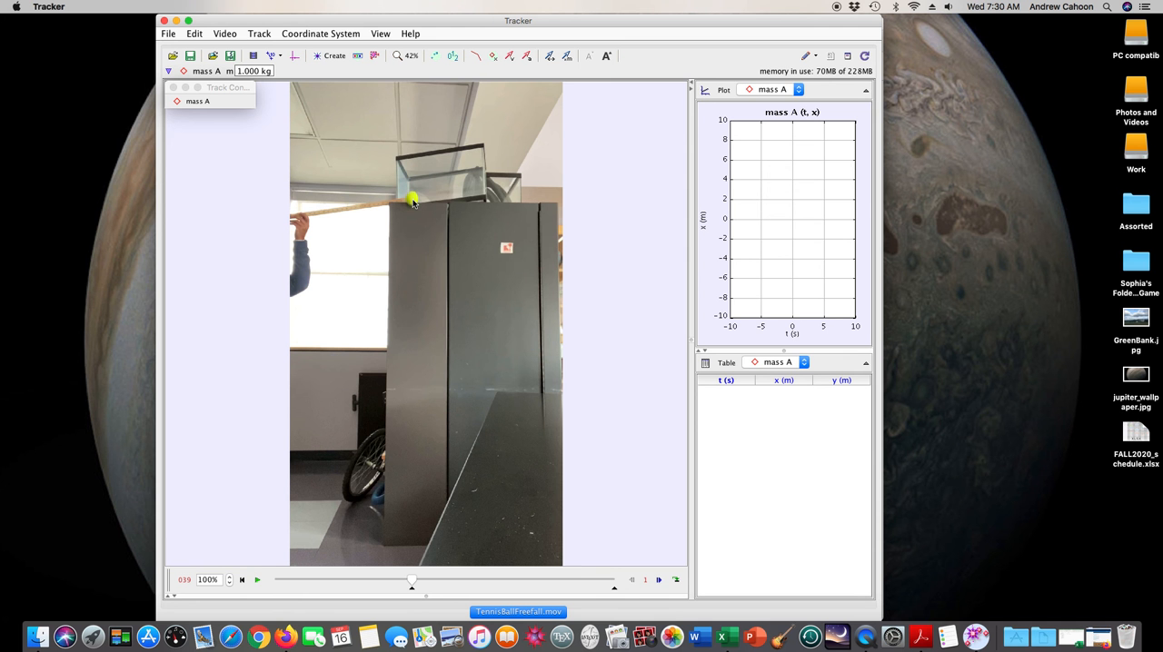
right_click(413, 201)
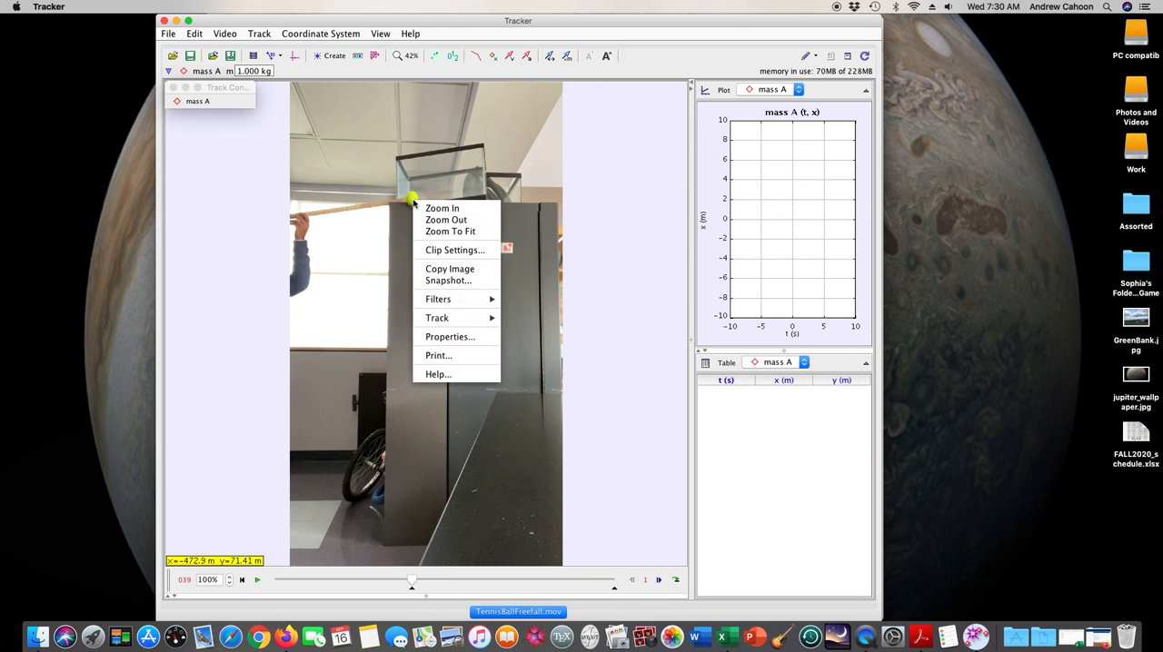
left_click(639, 200)
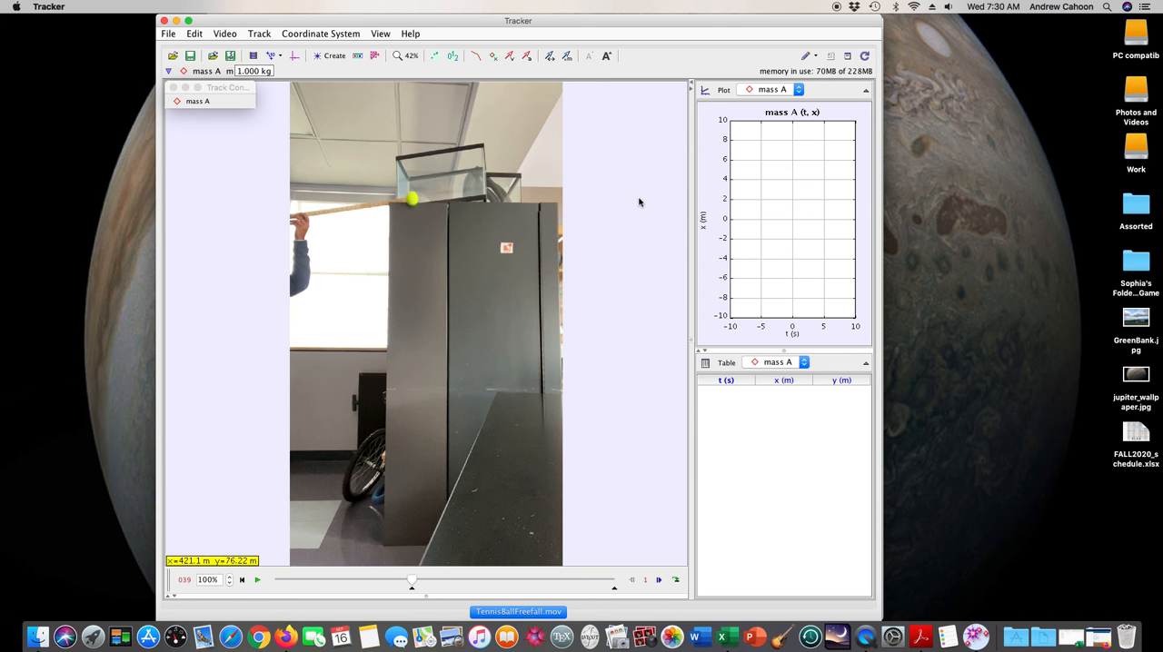
right_click(413, 201)
left_click(214, 210)
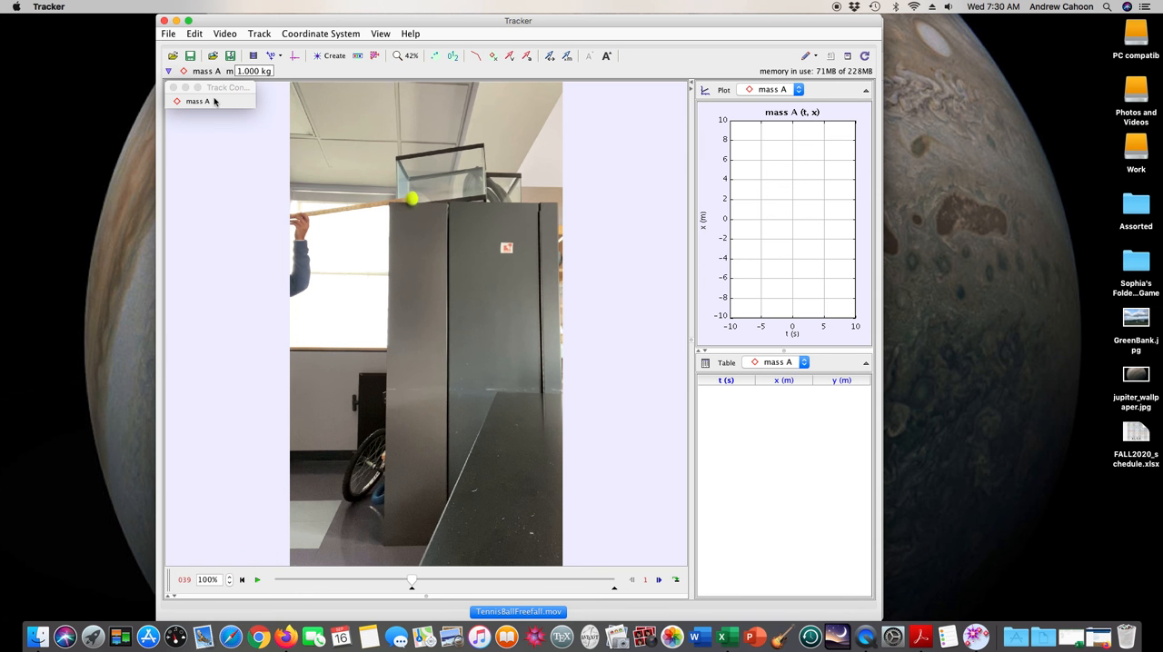
Rename the point mass track as "ball"
left_click(180, 103)
left_click(185, 102)
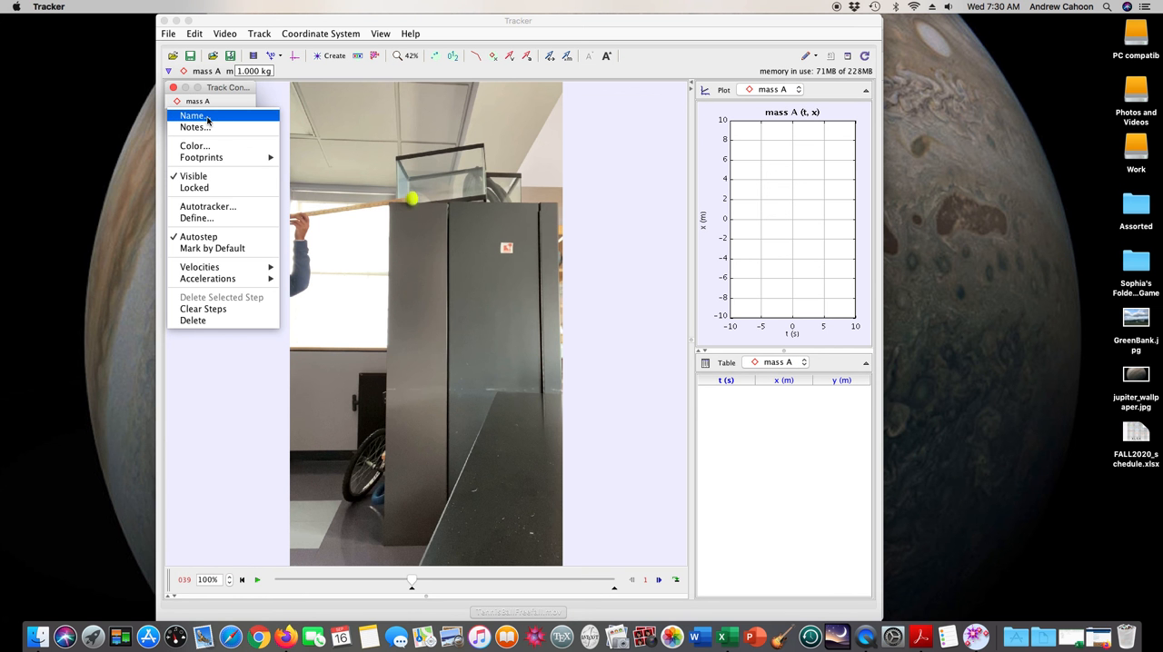
left_click(202, 118)
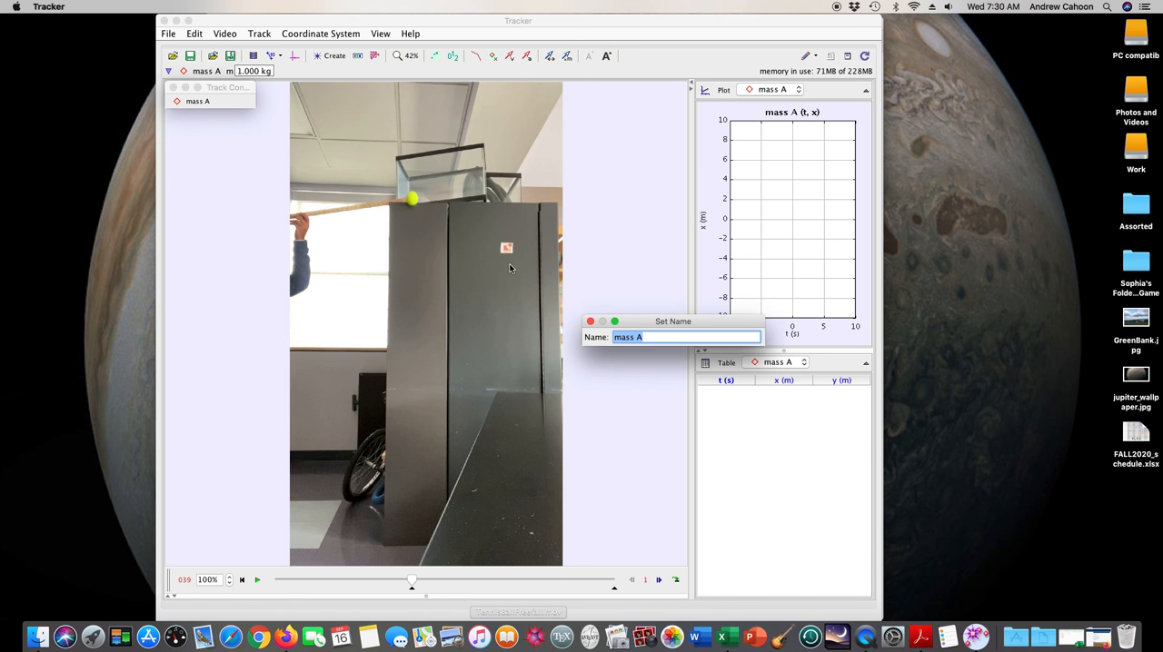
type("ball")
key("Return")
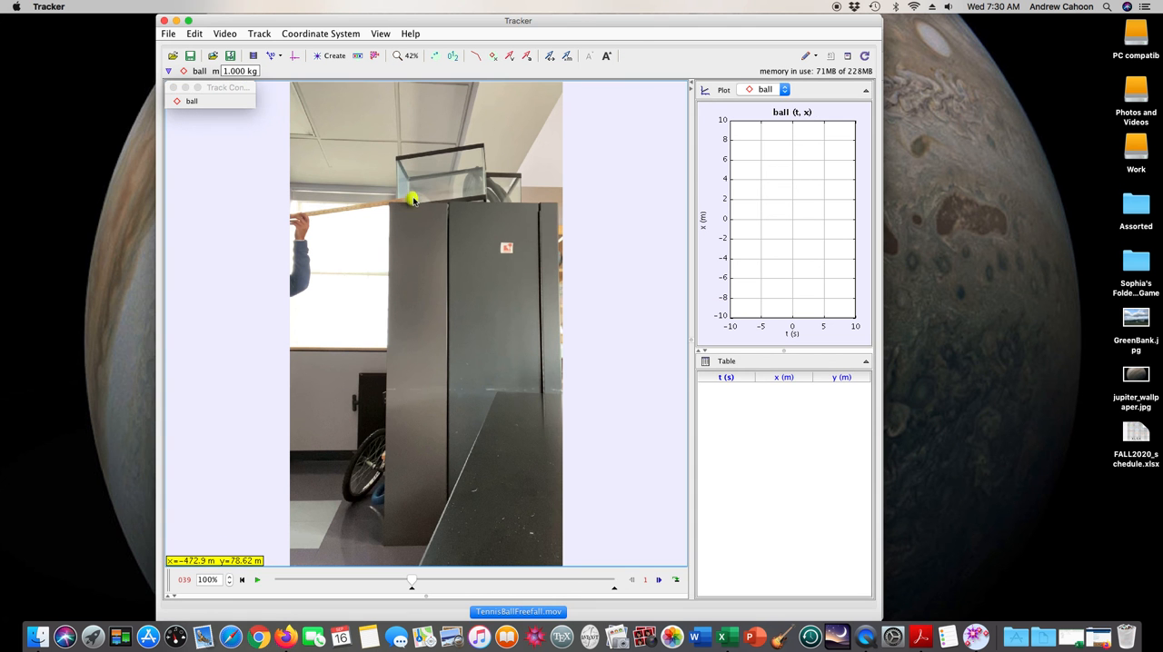
Mark the falling tennis ball's centre in every frame from 39 to 53 for the ball track
right_click(413, 199)
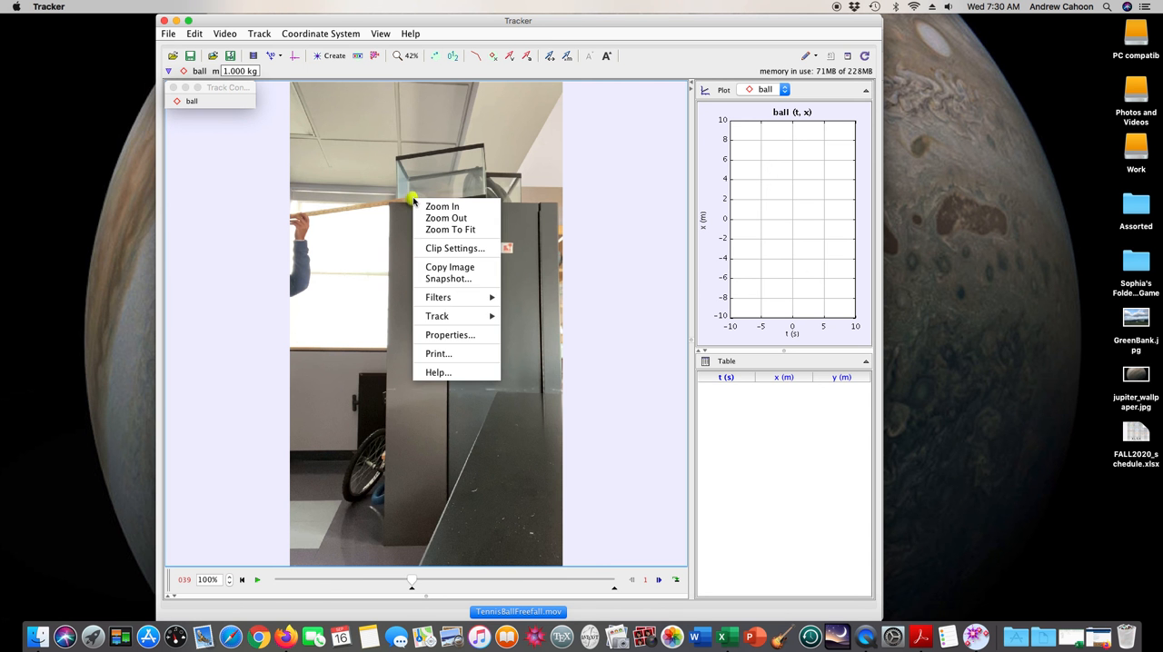
left_click(412, 200)
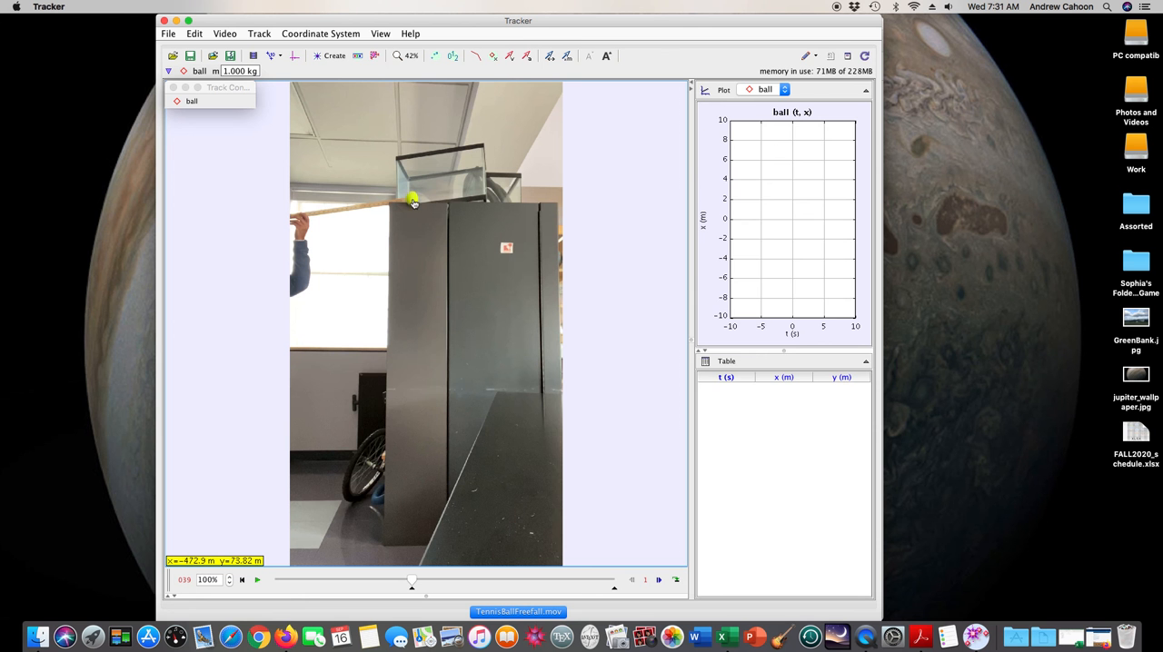
left_click(412, 199, "shift")
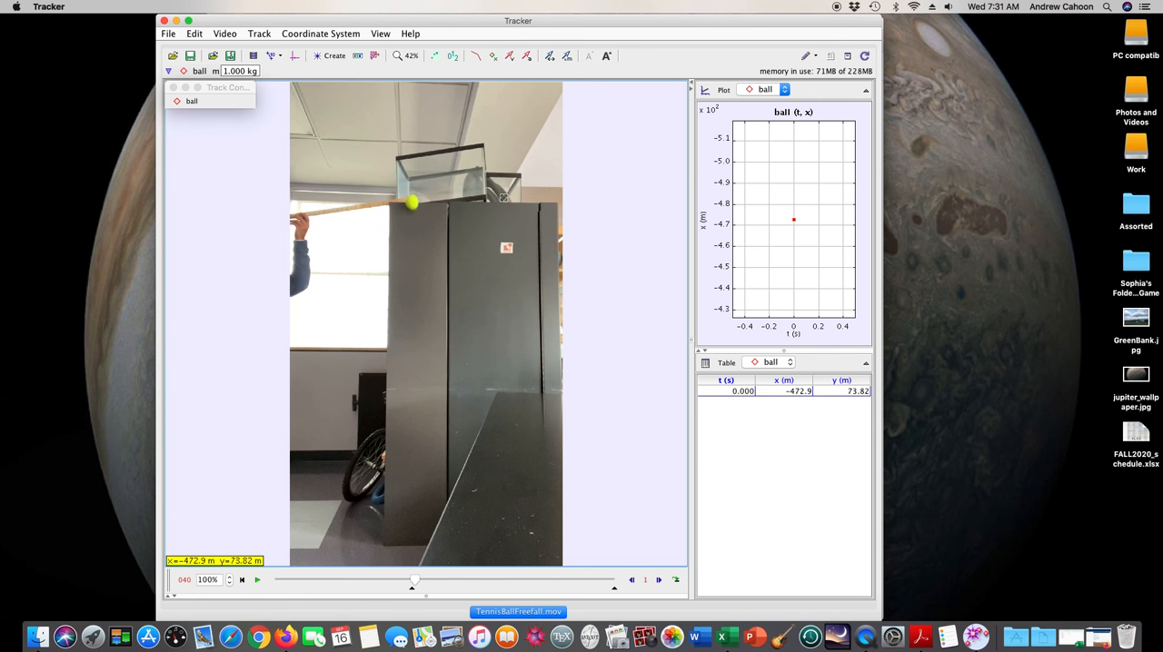
left_click(412, 202, "shift")
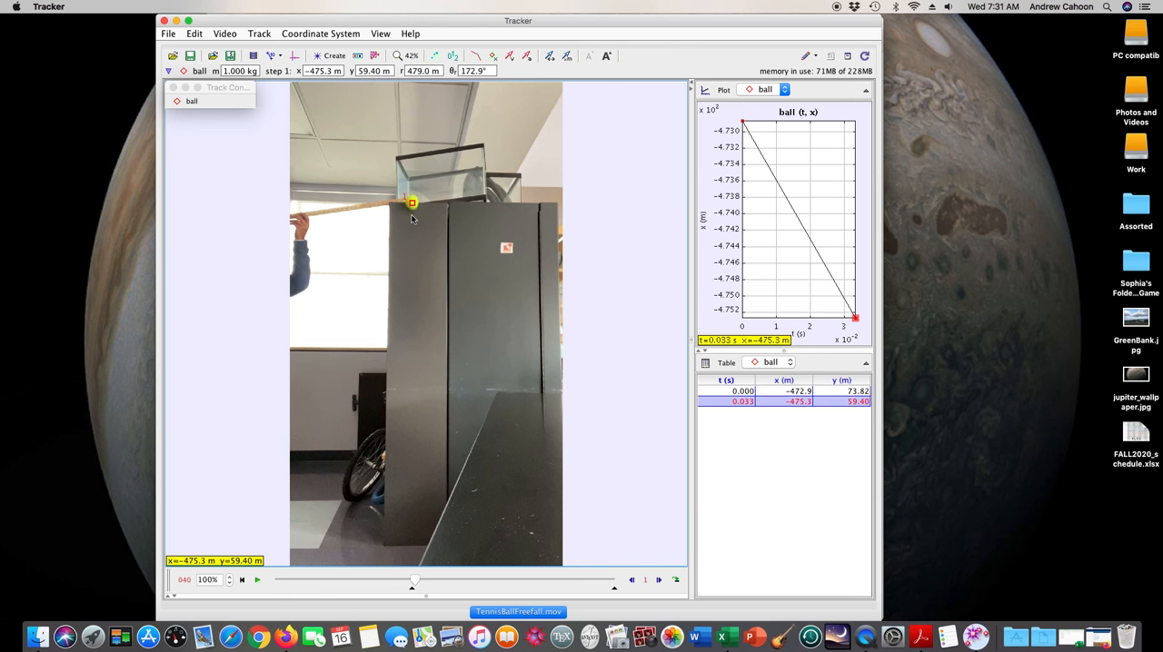
left_click(411, 209, "shift")
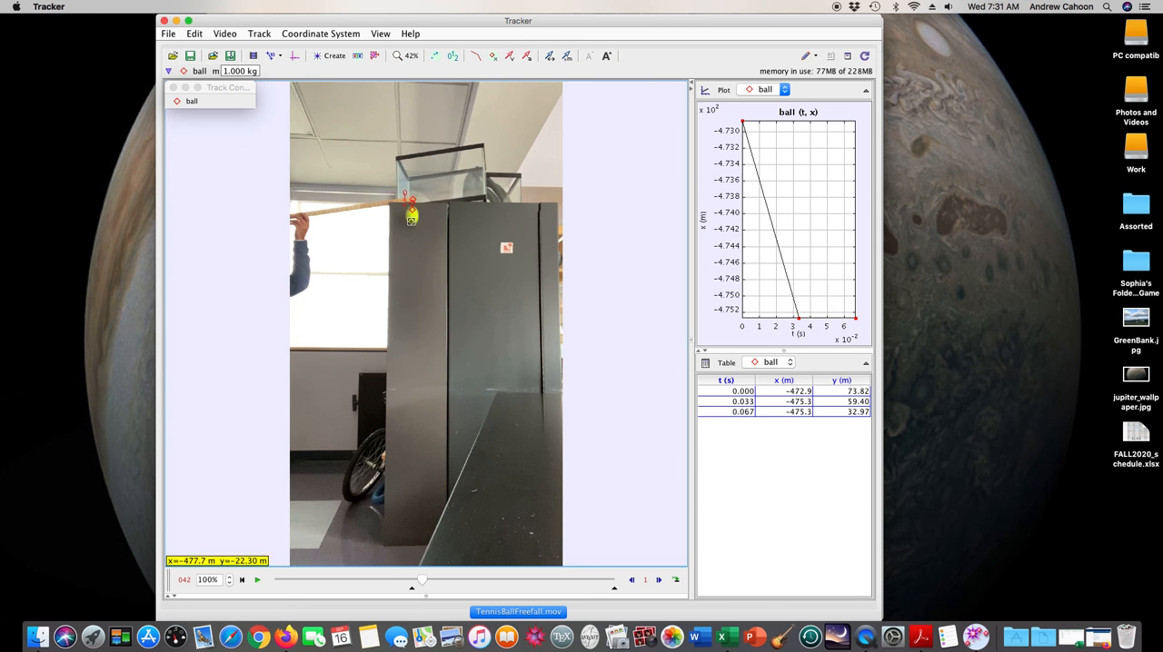
left_click(412, 216, "shift")
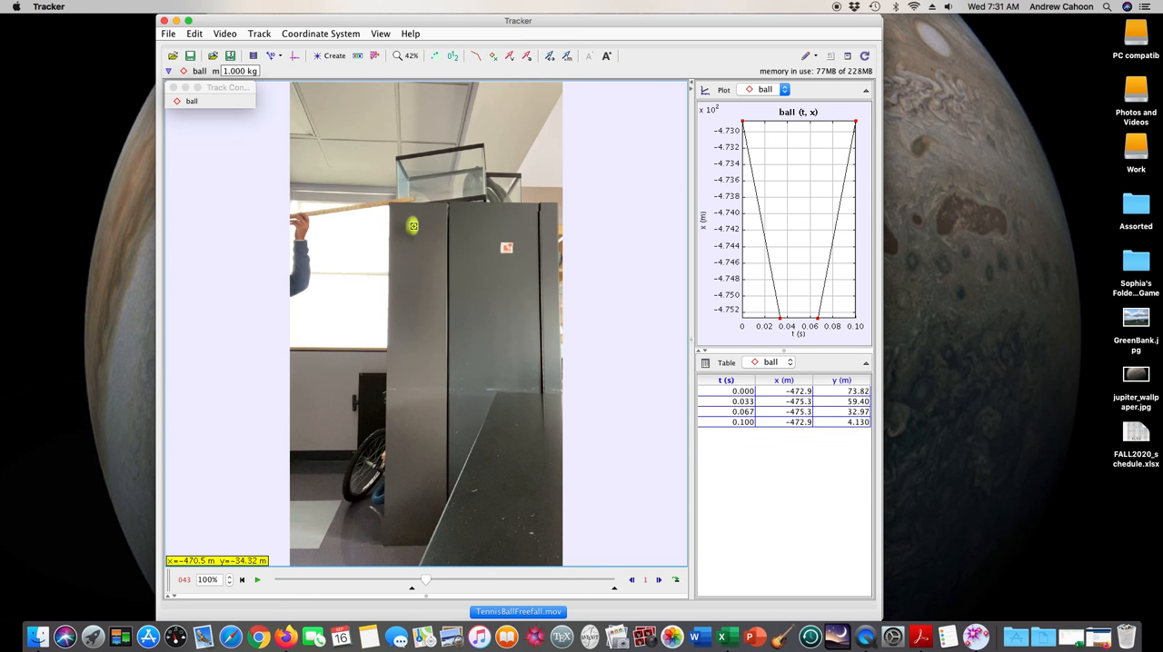
left_click(412, 226, "shift")
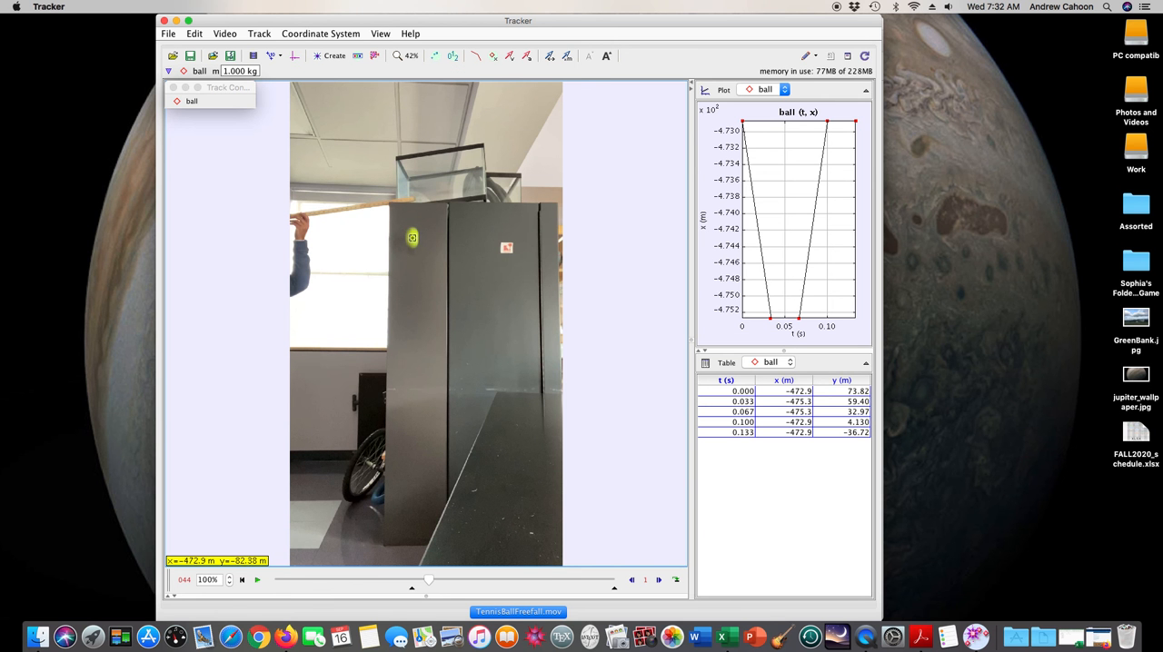
left_click(413, 237, "shift")
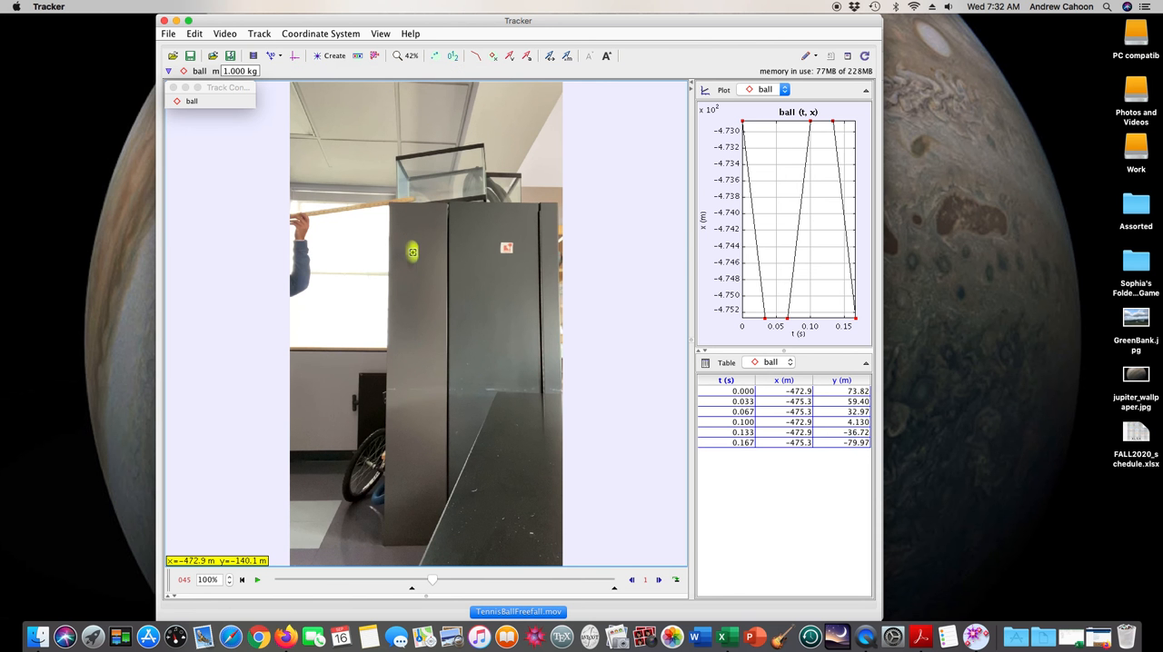
left_click(413, 252, "shift")
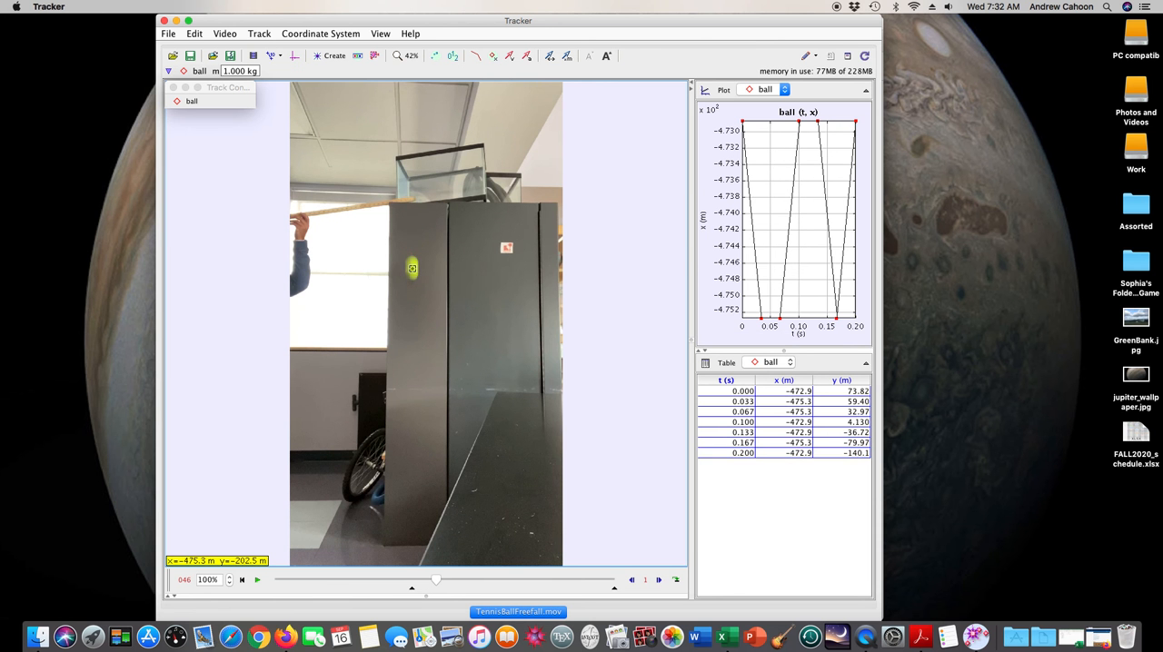
left_click(412, 268, "shift")
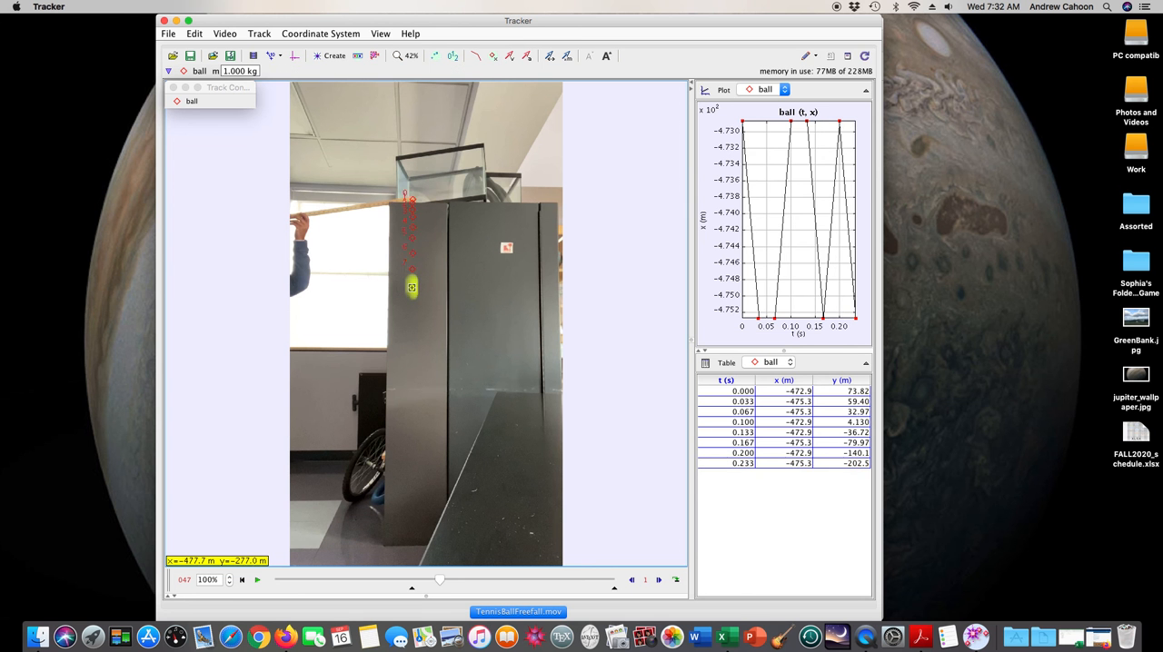
left_click(412, 287, "shift")
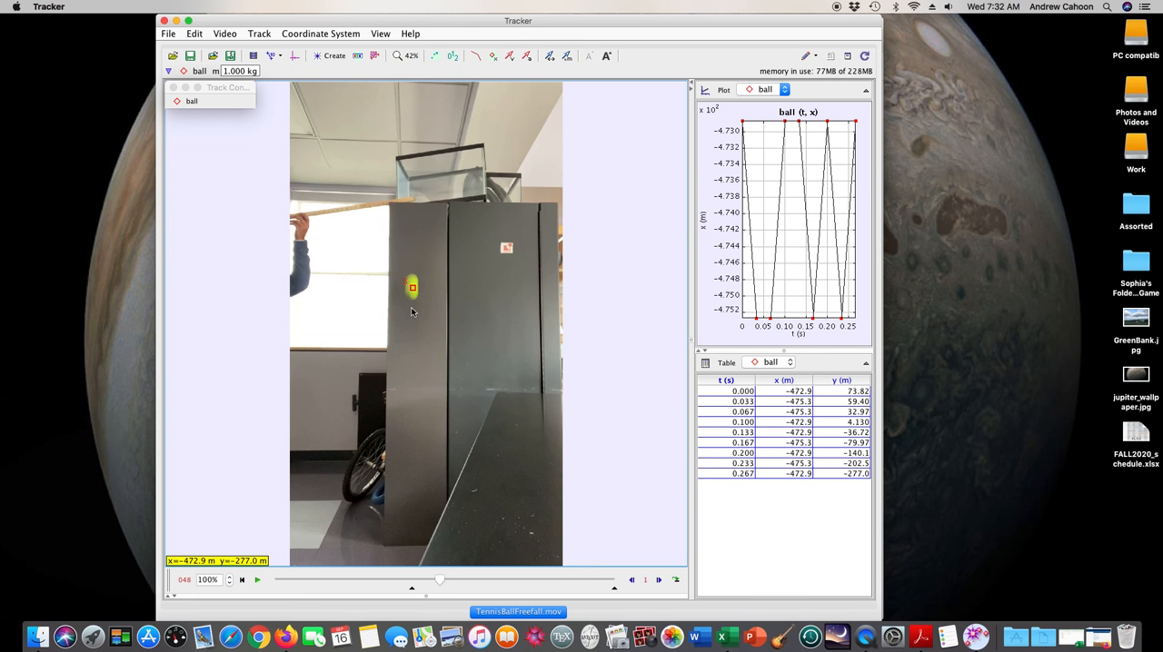
left_click(411, 309, "shift")
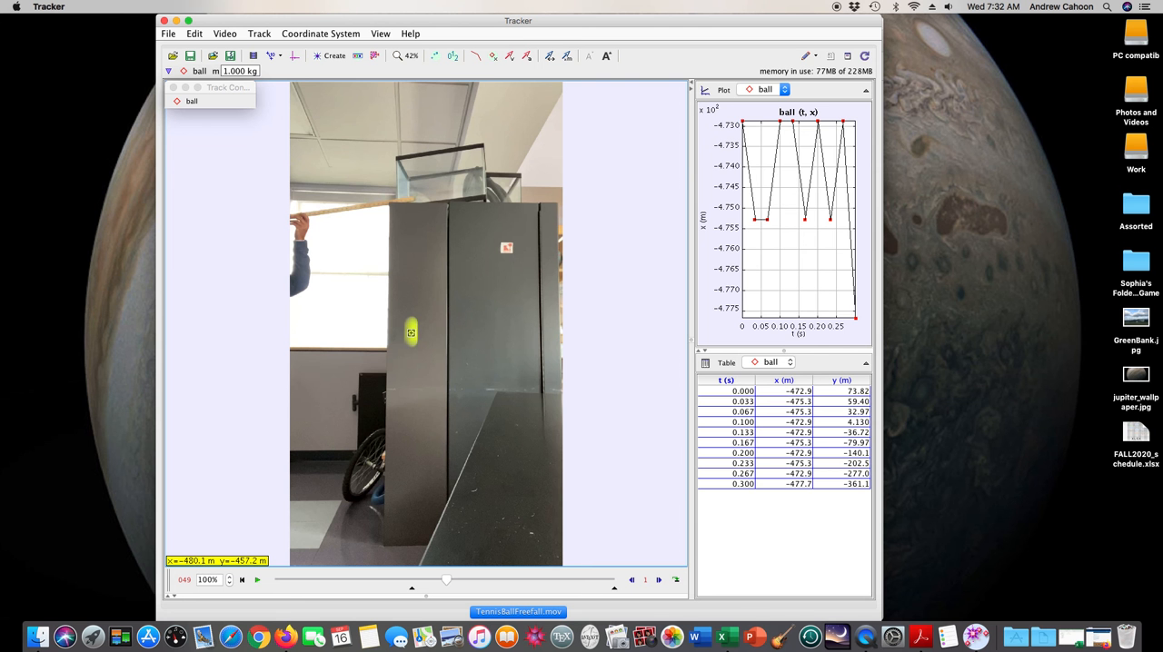
left_click(411, 333, "shift")
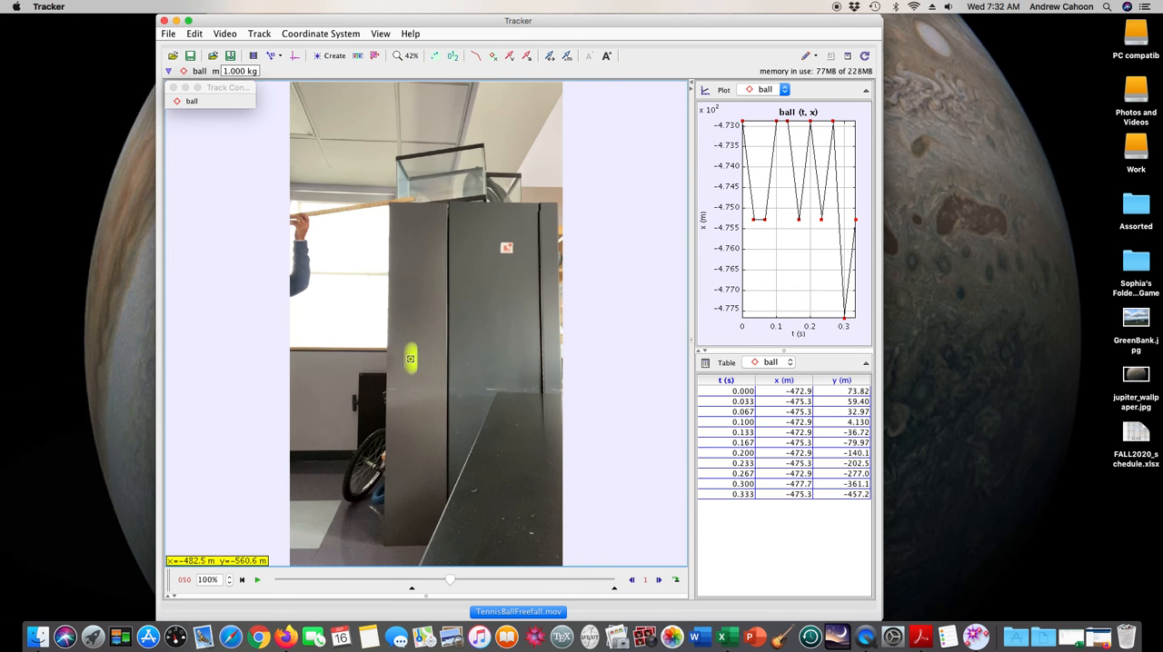
left_click(410, 360, "shift")
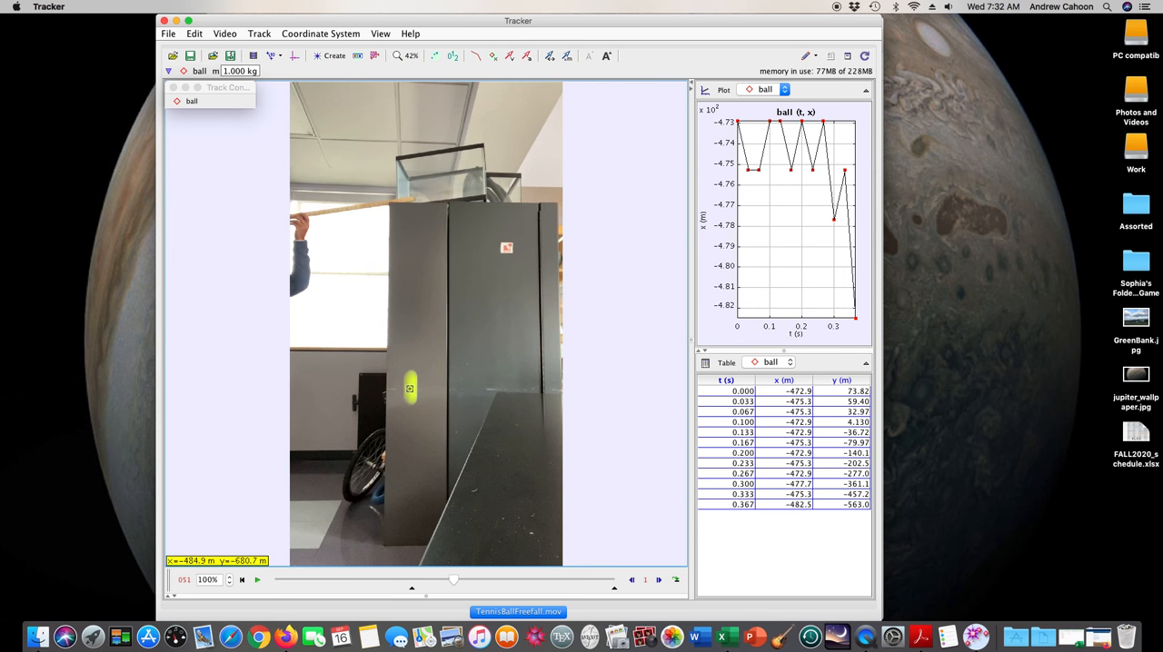
left_click(411, 389, "shift")
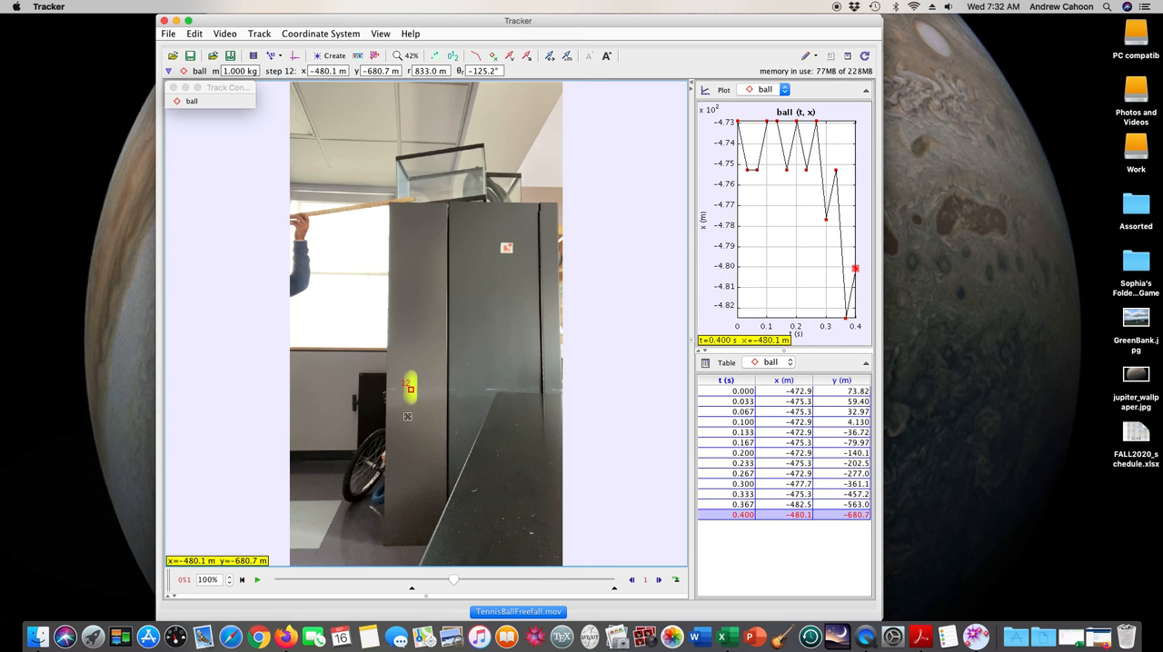
left_click(409, 421, "shift")
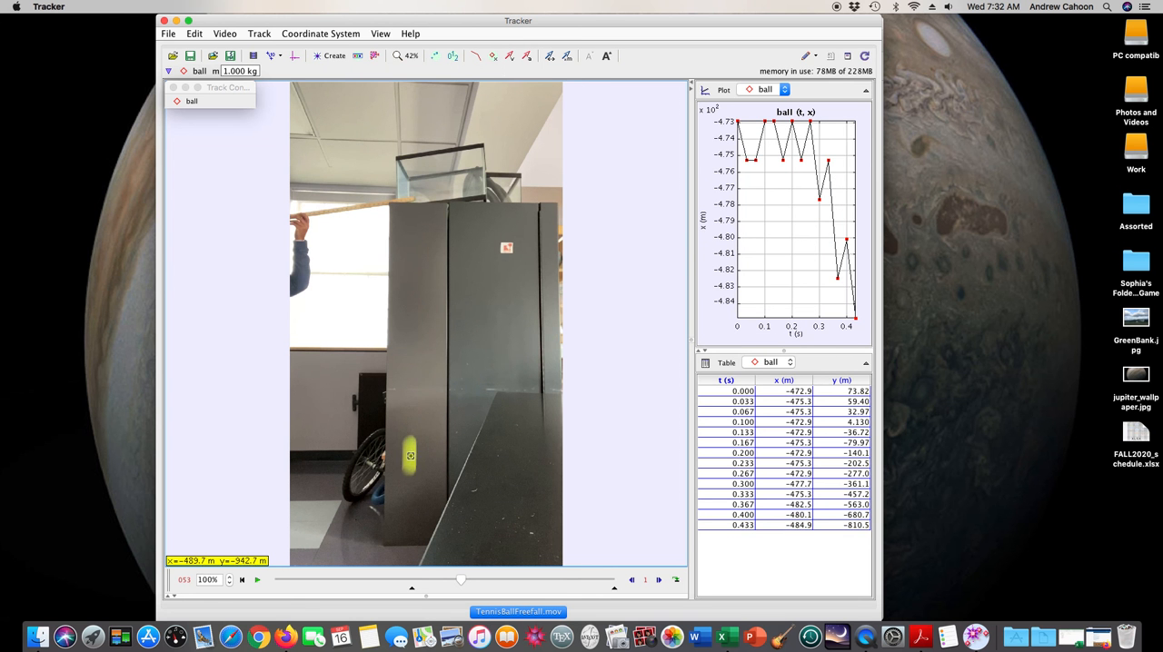
left_click(411, 459, "shift")
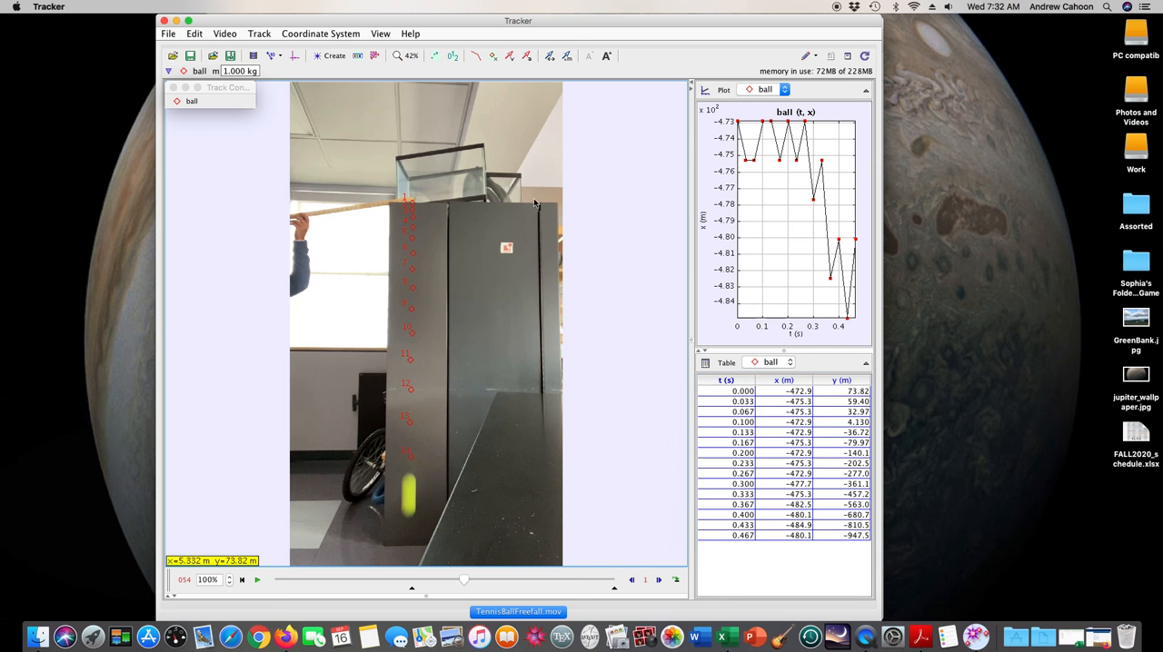
Add a calibration stick along the dark cabinet's near vertical edge, from its top corner to its bottom corner
left_click(273, 58)
mouse_move(283, 73)
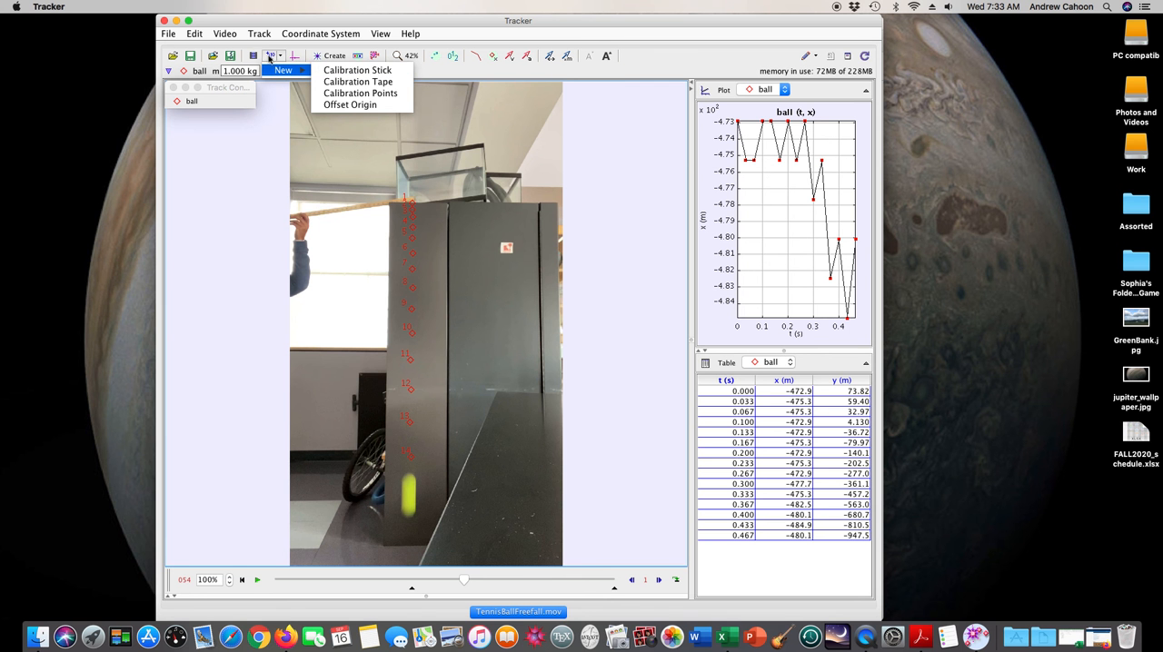
left_click(354, 75)
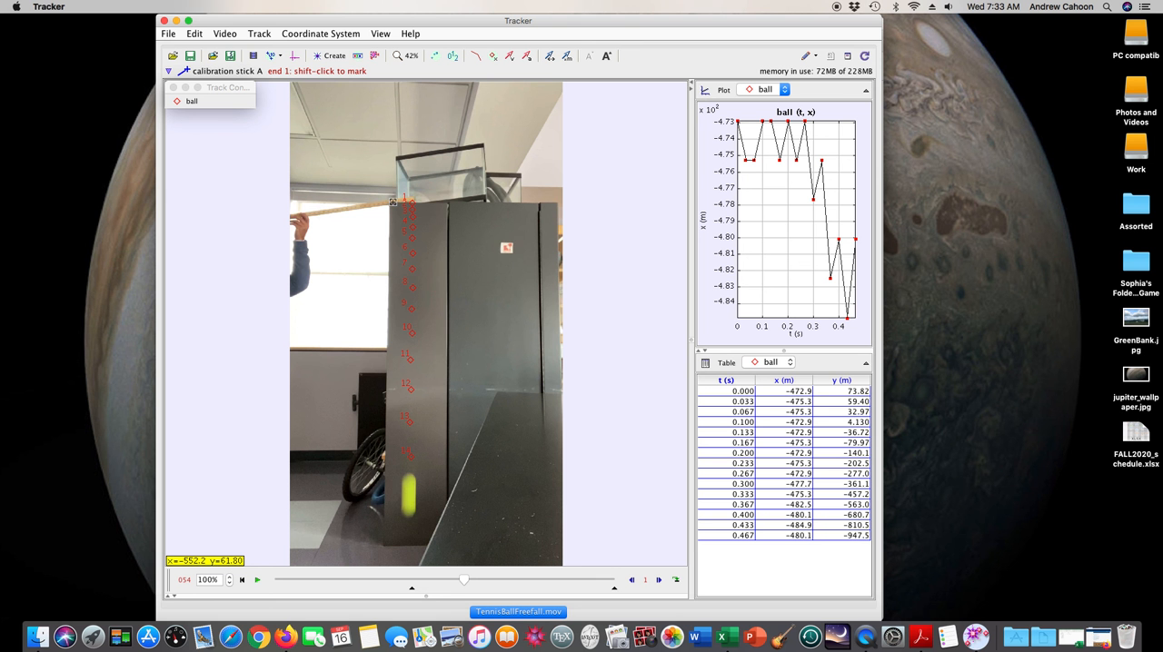
left_click(392, 204, "shift")
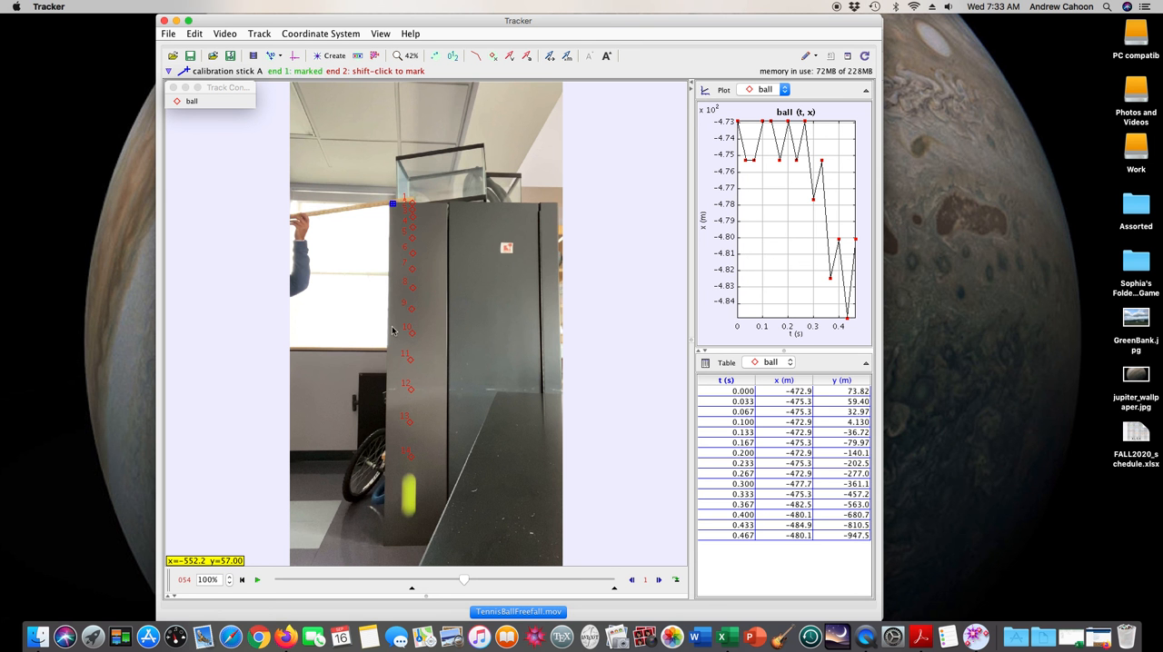
left_click(389, 545, "shift")
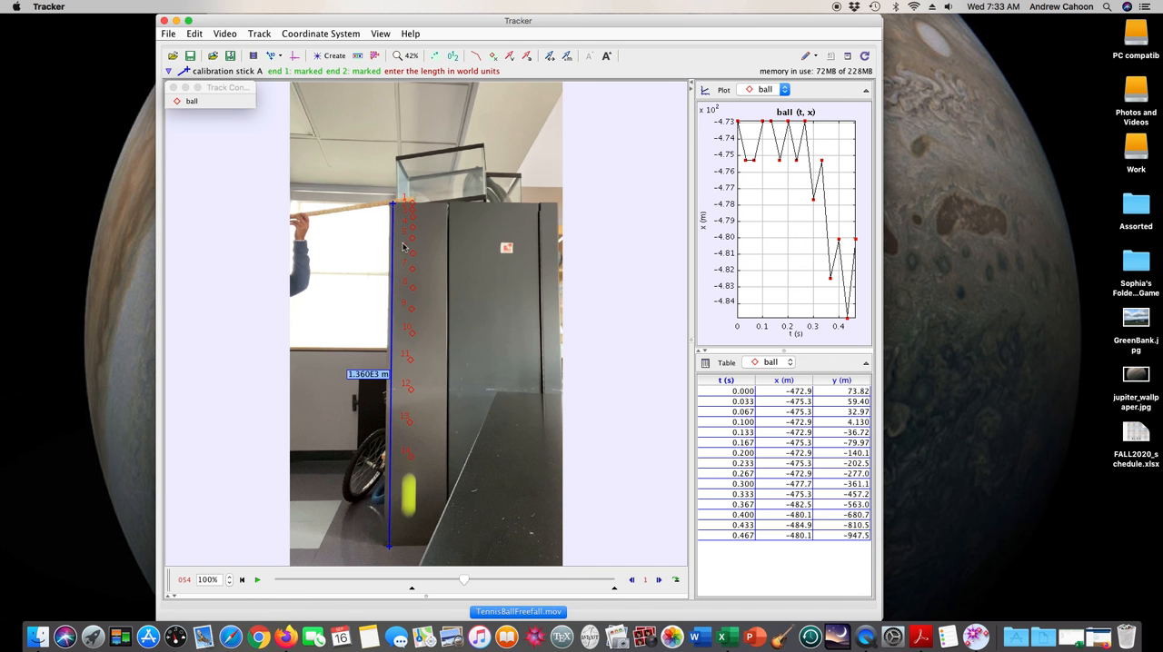
Switch to Firefox and search for "71 in to m" in a new tab to convert 71 inches to metres
left_click(287, 637)
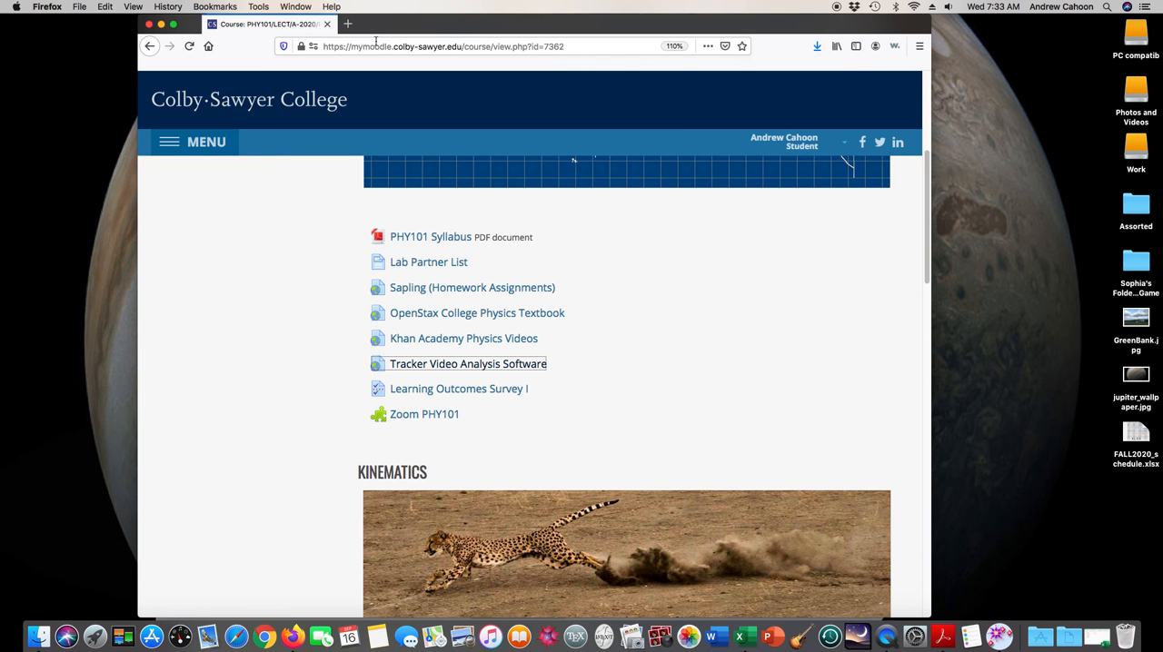
left_click(349, 24)
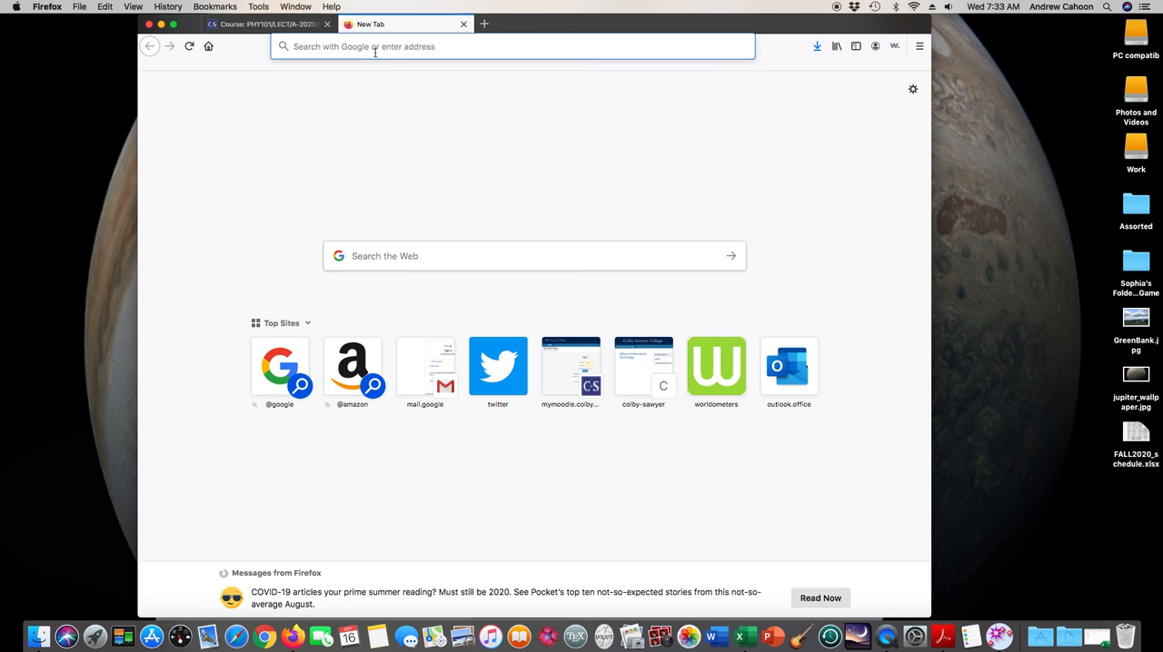
type("71 in to m")
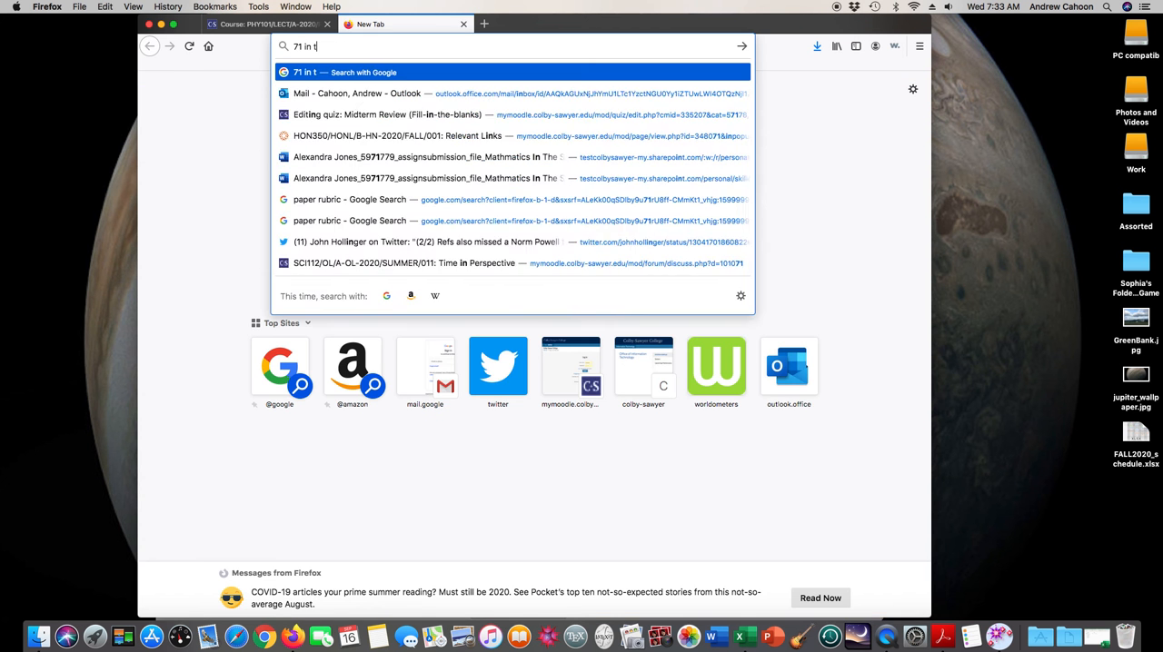
key("Return")
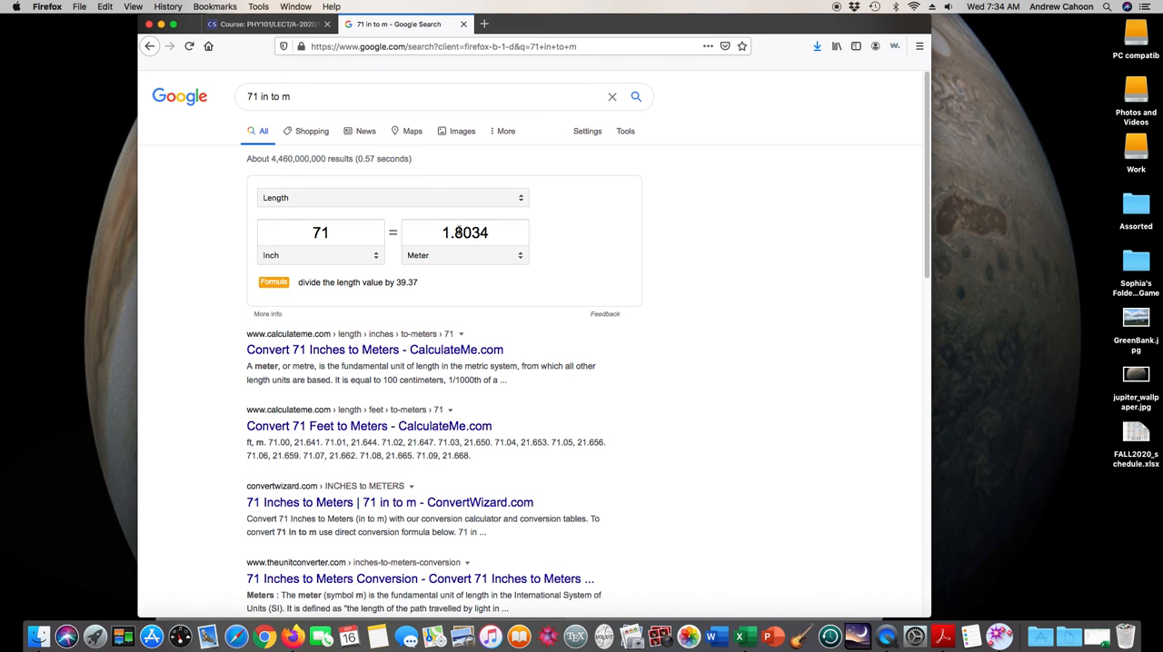
Switch back to Tracker and set the calibration stick's length to 1.8034 m
left_click(255, 24)
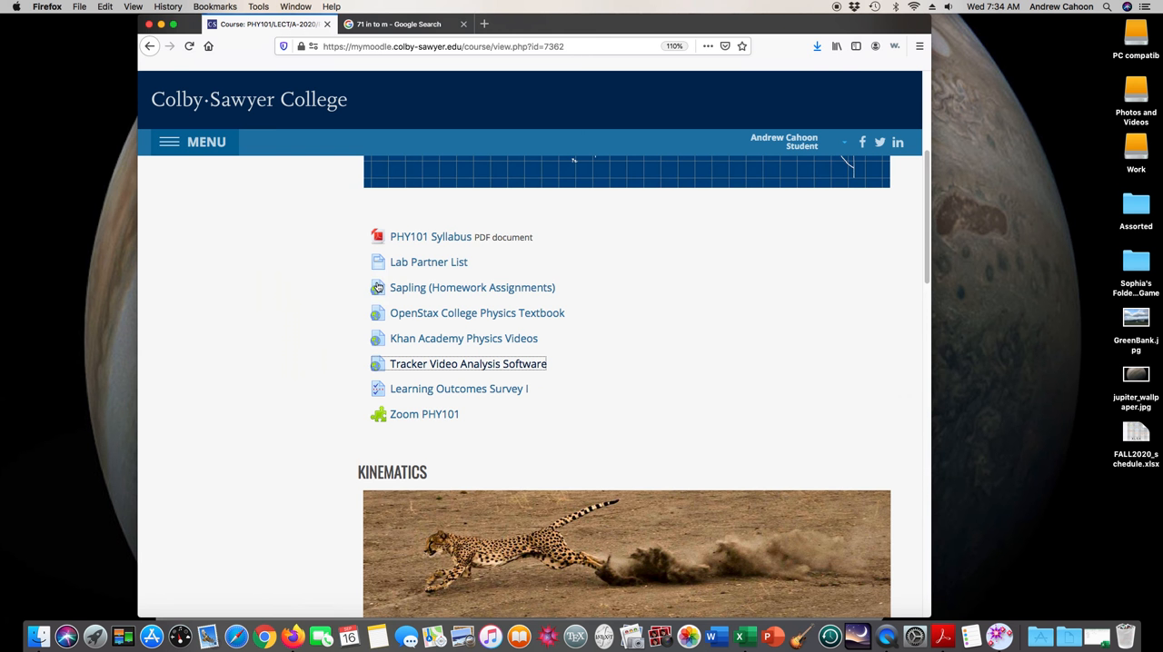
left_click(161, 25)
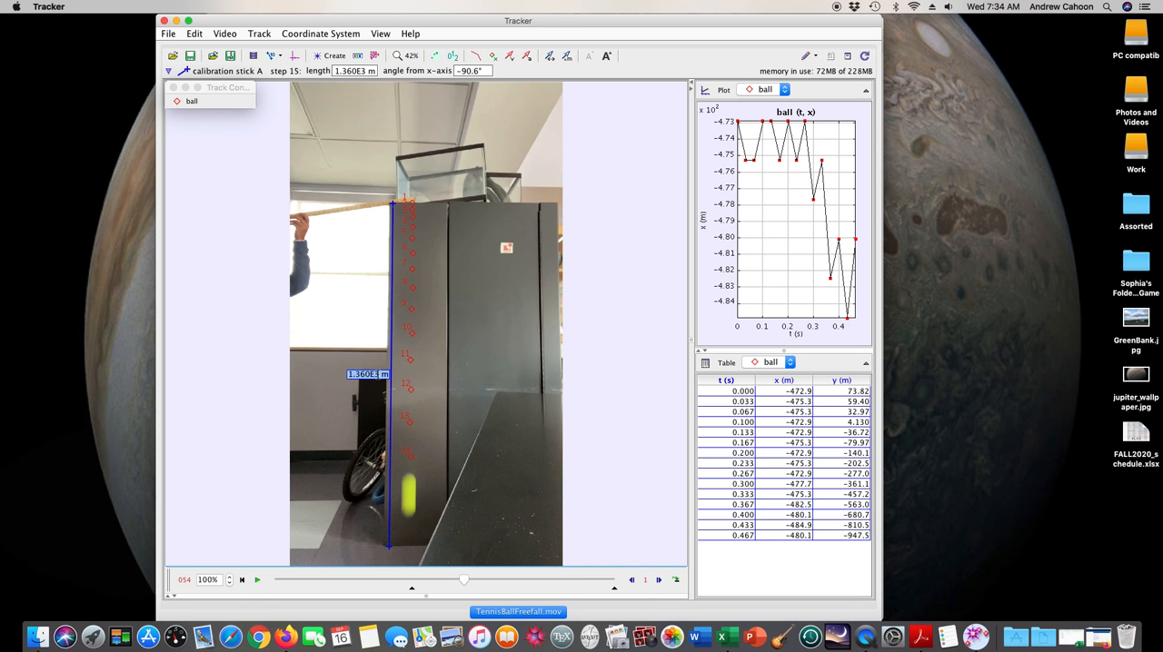
type("1.8034")
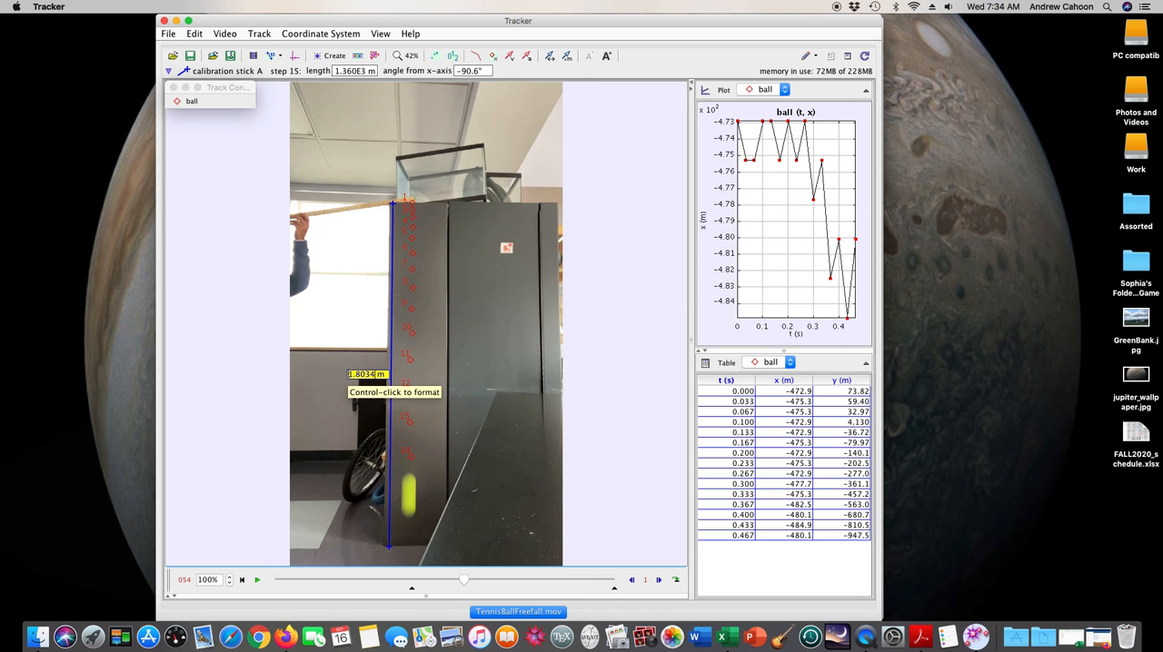
key("Return")
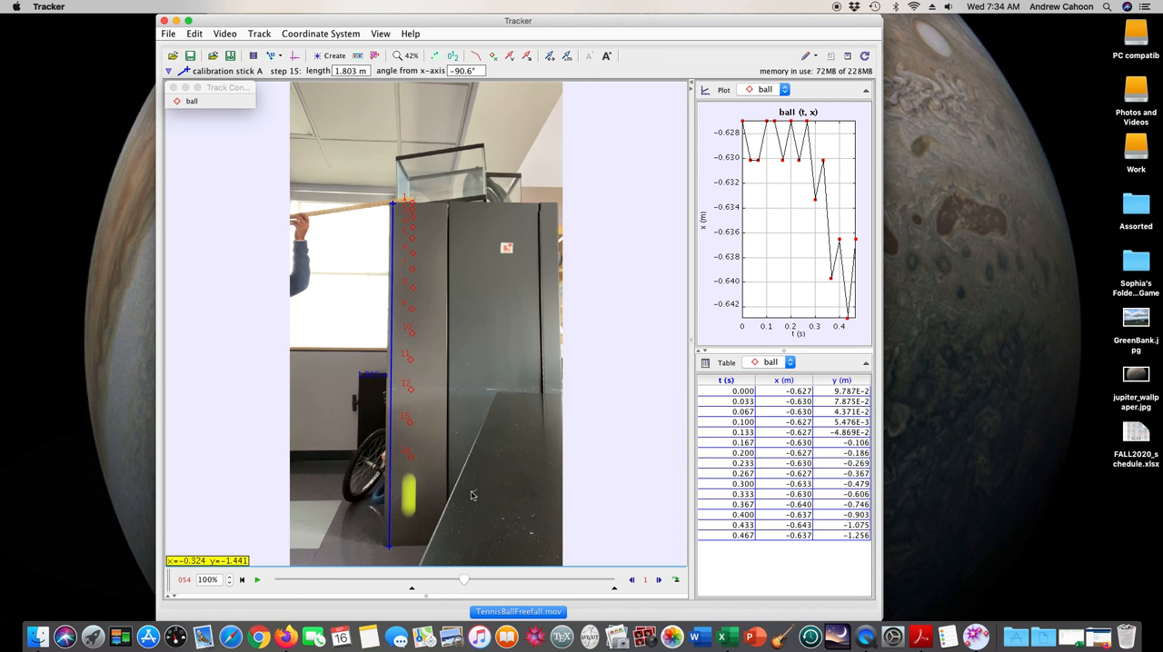
Show the coordinate axes and place the origin near the cabinet's base in line with the ball's path, at about pixel (482, 1860)
left_click(311, 34)
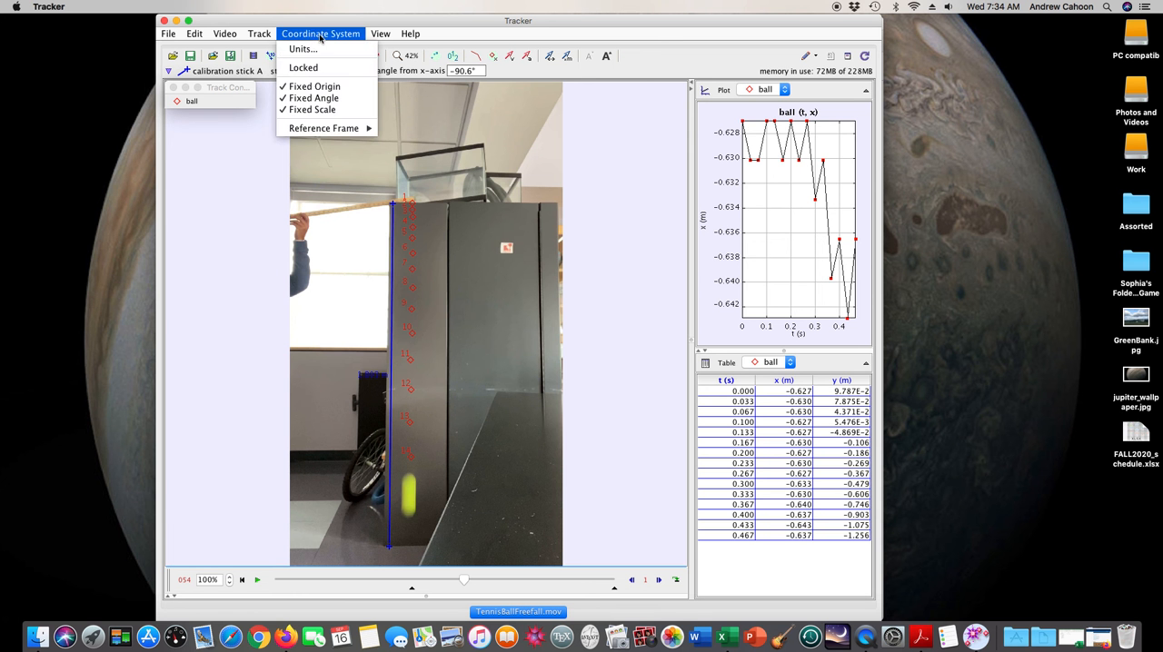
left_click(324, 35)
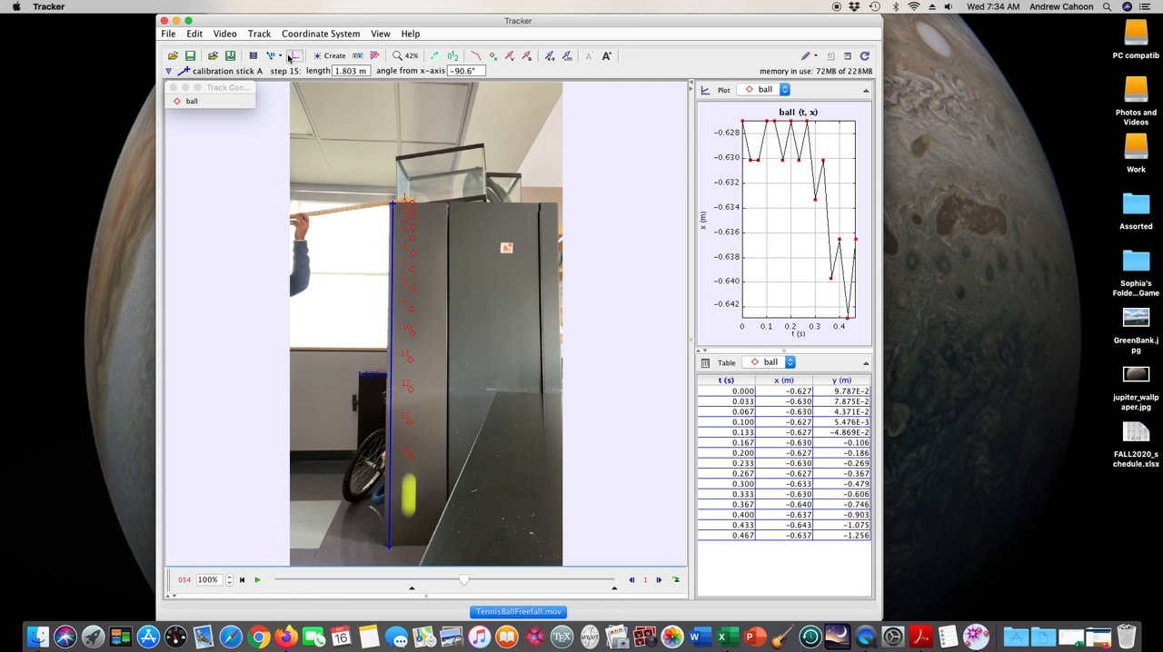
left_click(293, 57)
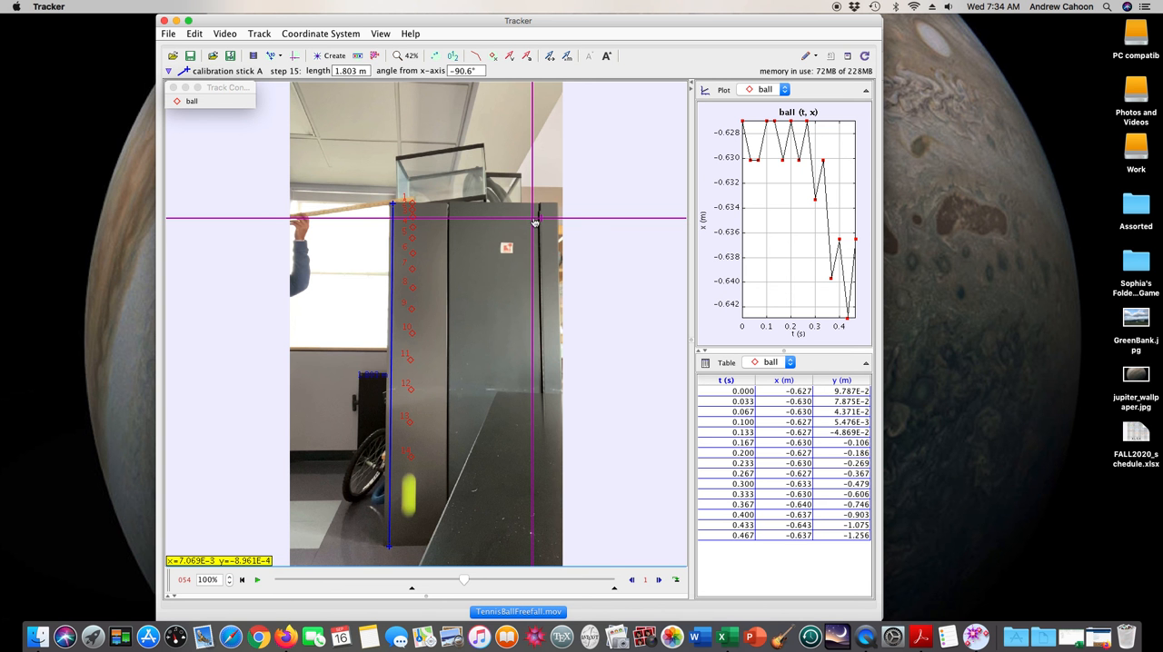
left_click_drag(535, 221, 412, 554)
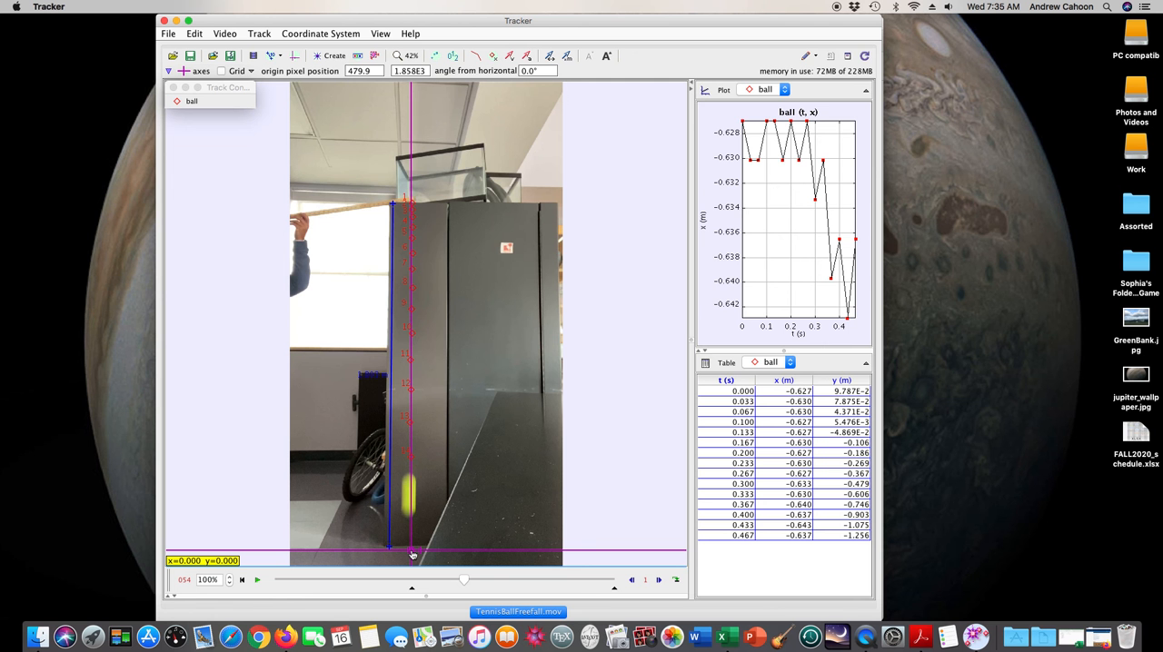
left_click_drag(411, 555, 413, 555)
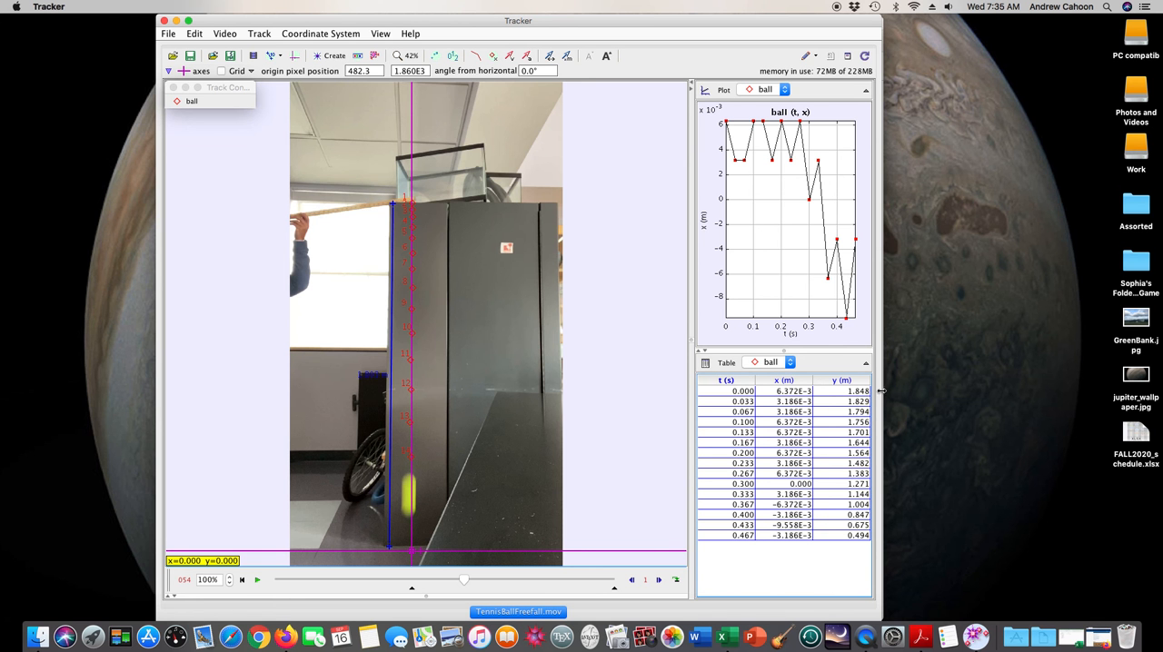
Widen the window and set the ball's data table to show y, vy and ay without the x column
left_click_drag(882, 377, 987, 381)
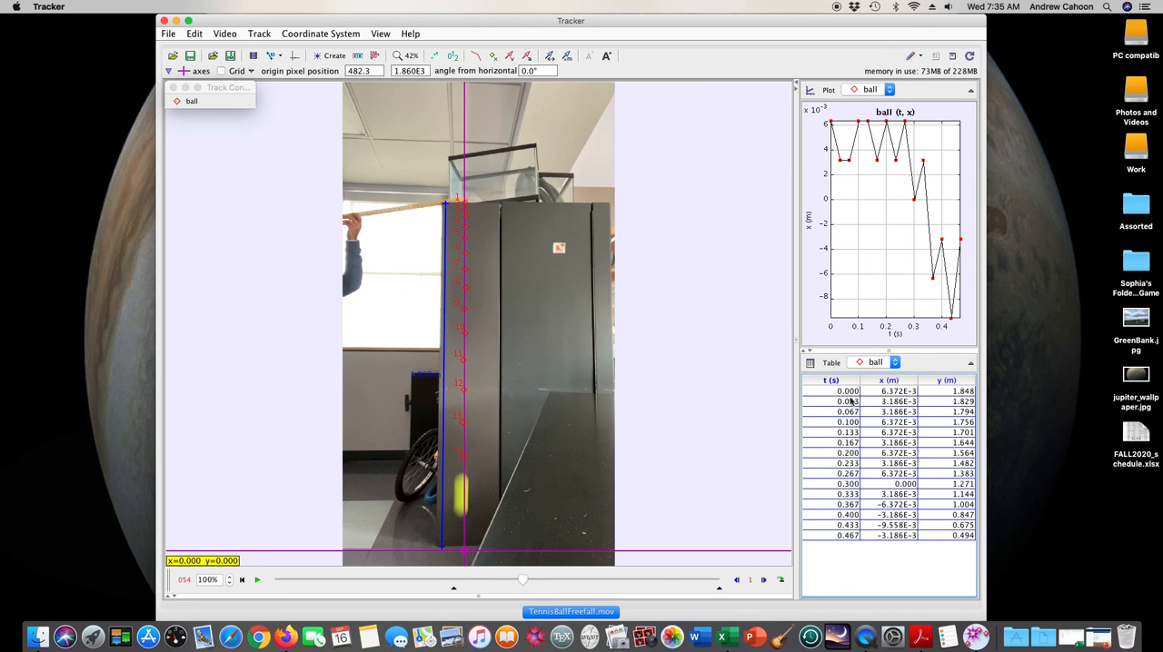
left_click(811, 364)
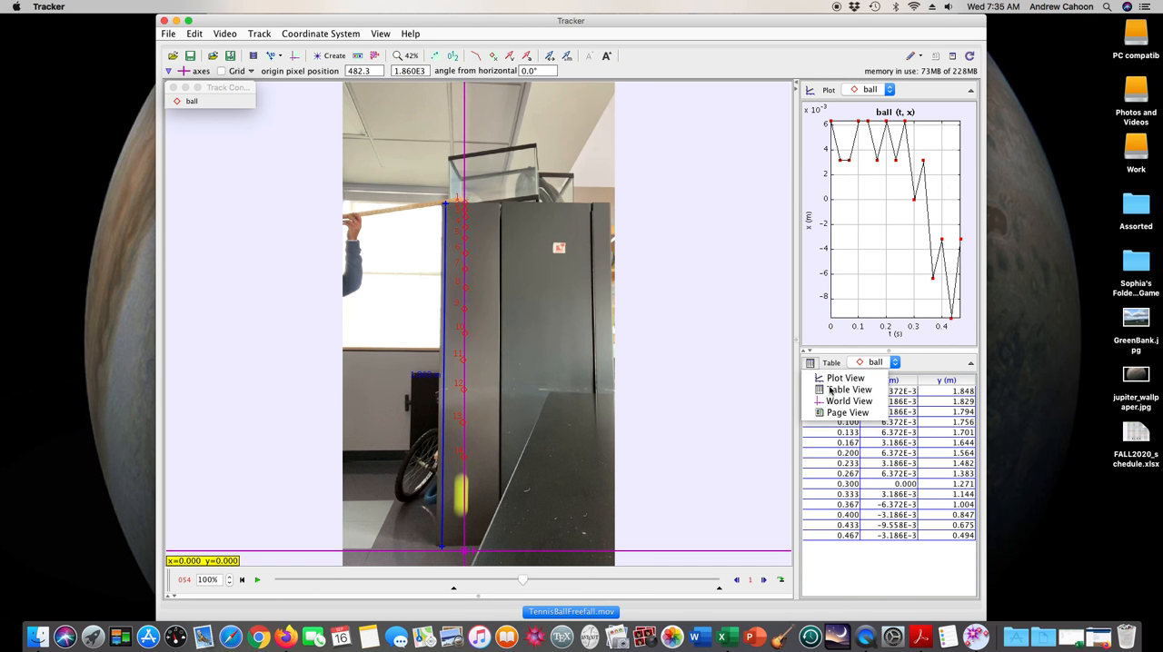
left_click(854, 391)
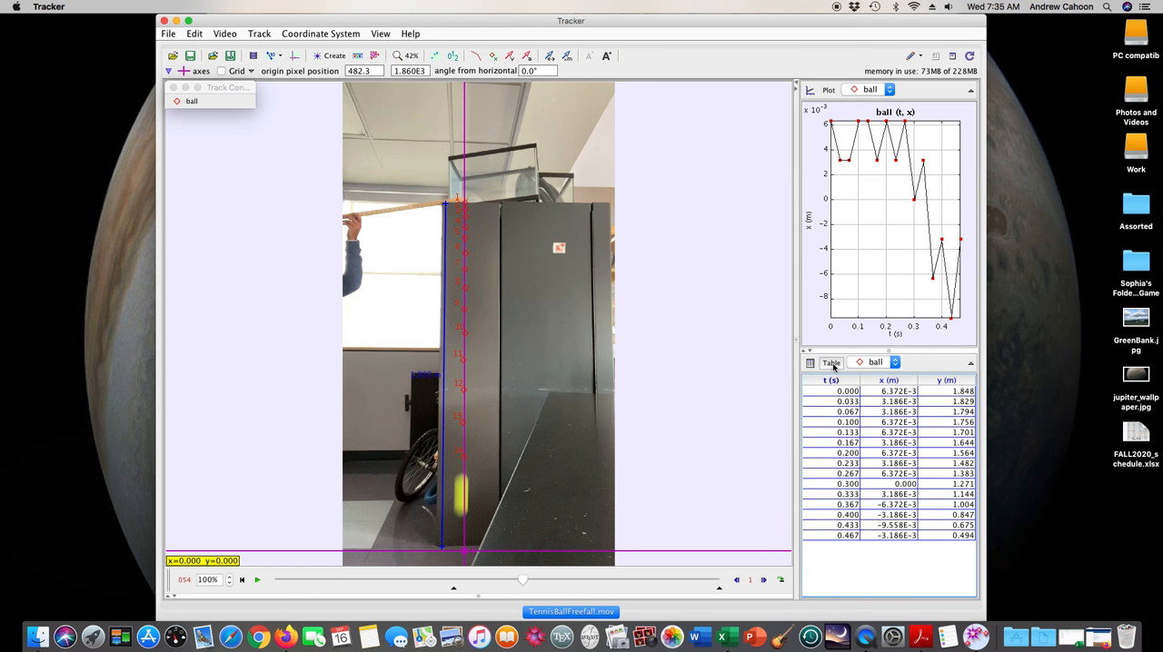
left_click(832, 363)
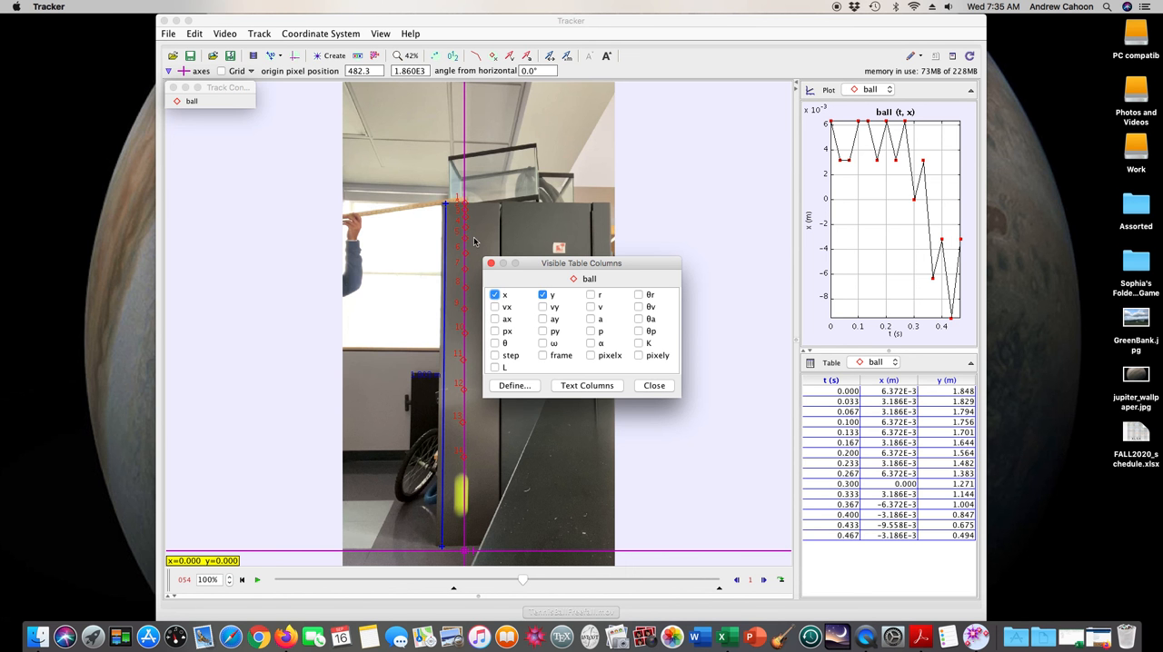
left_click(494, 295)
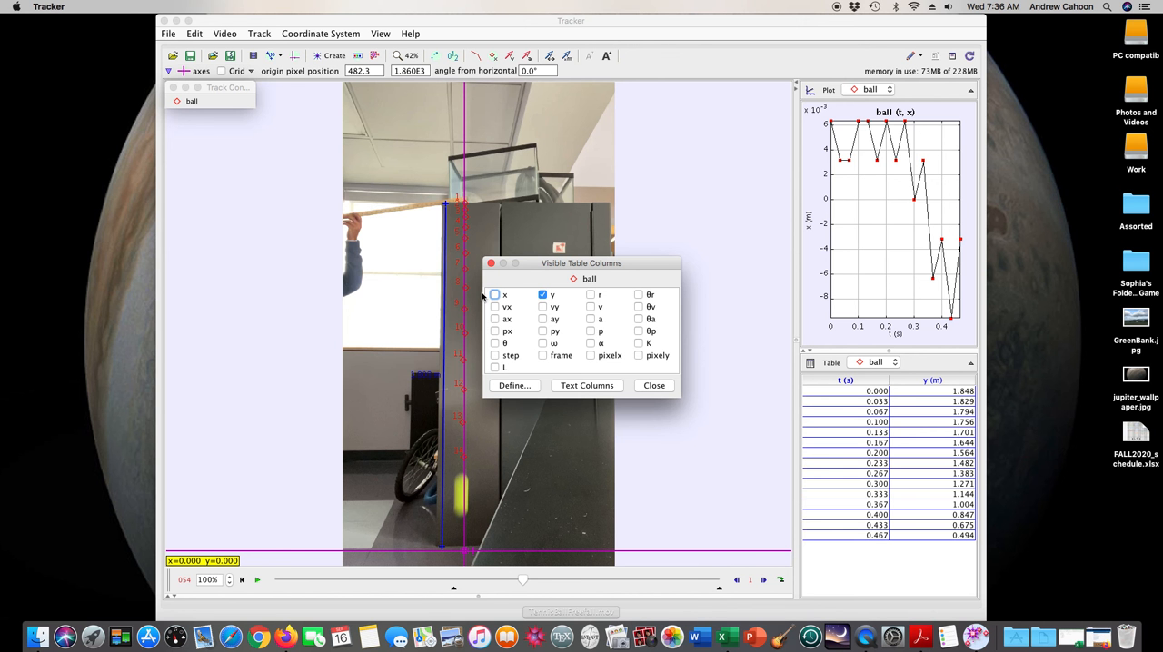
left_click(543, 307)
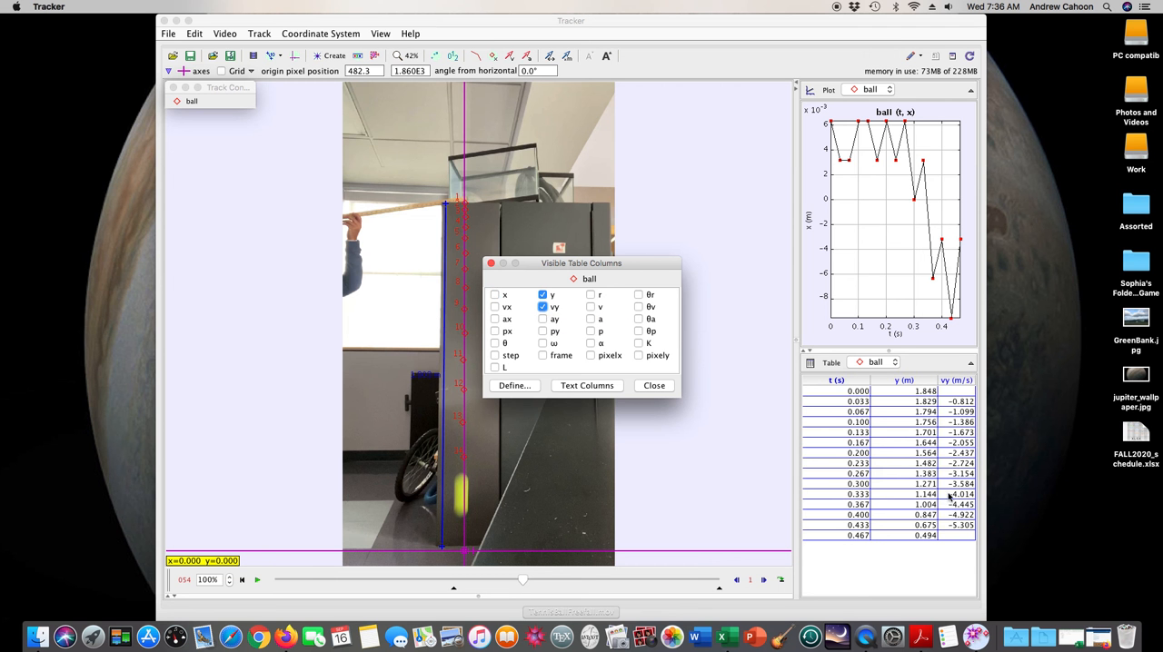
left_click(543, 319)
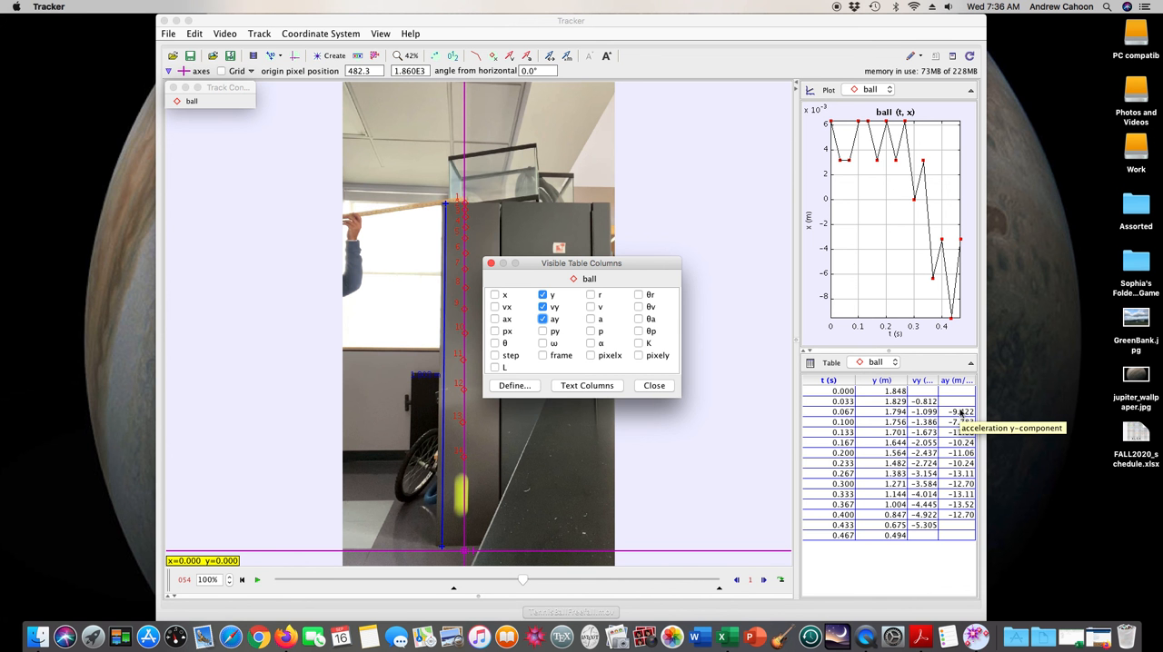
left_click(491, 264)
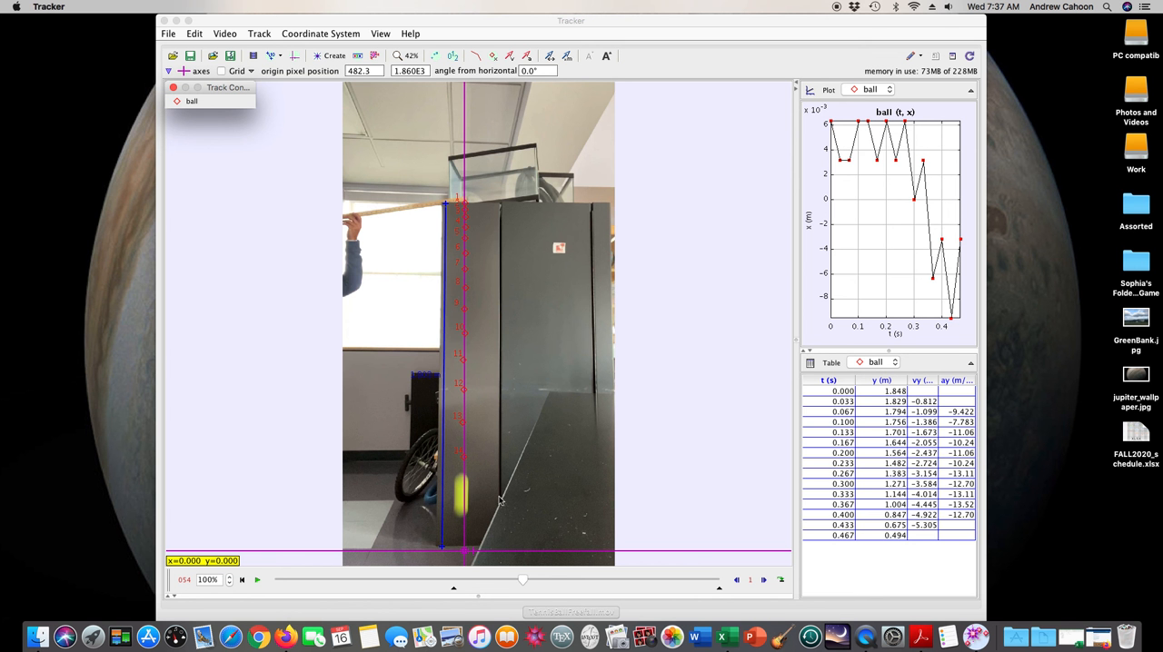
Re-centre the ball's step 0 mark on the tennis ball in frame 39, at about x = 0.0016 m, y = 1.853 m
left_click(242, 583)
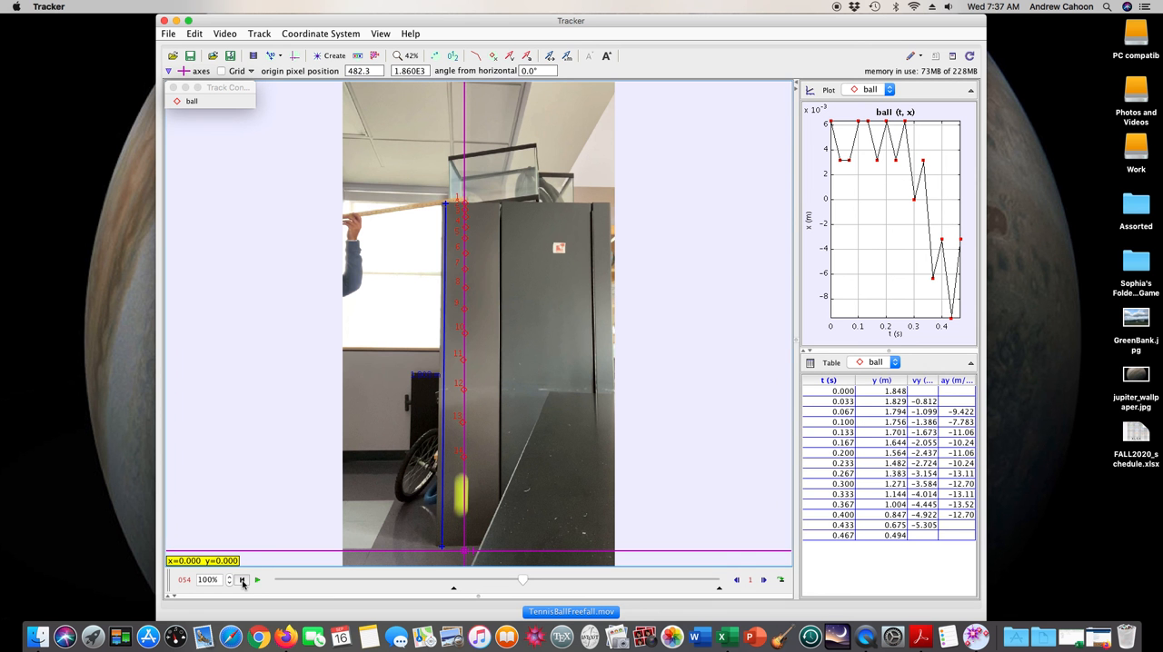
left_click(243, 583)
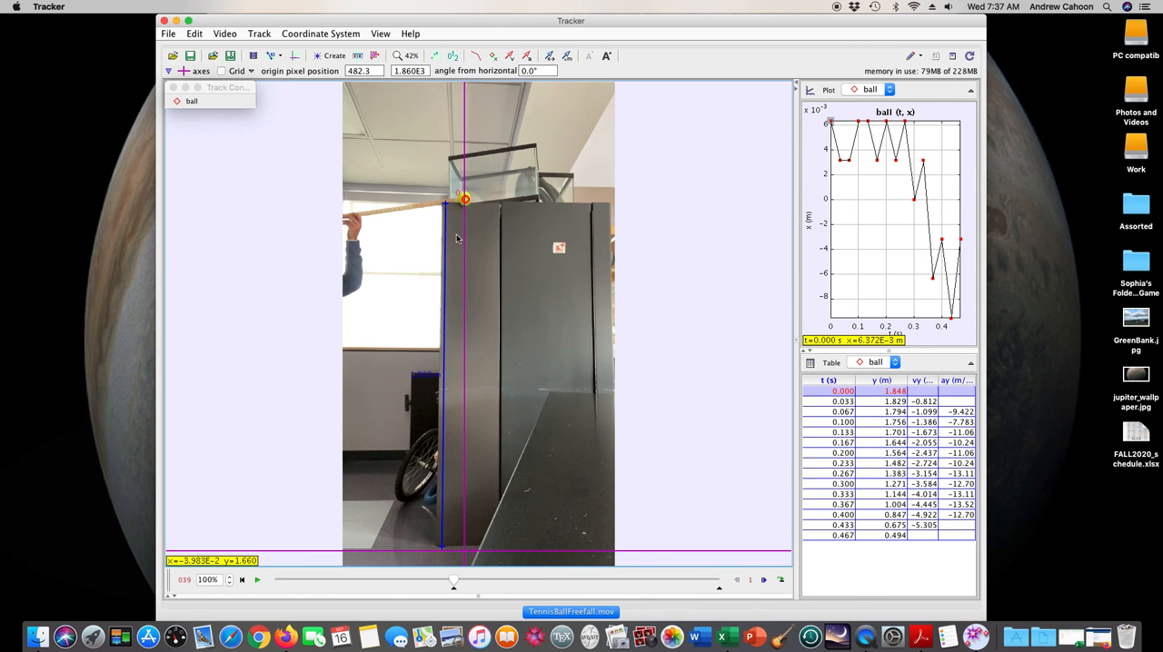
left_click_drag(465, 205, 465, 200)
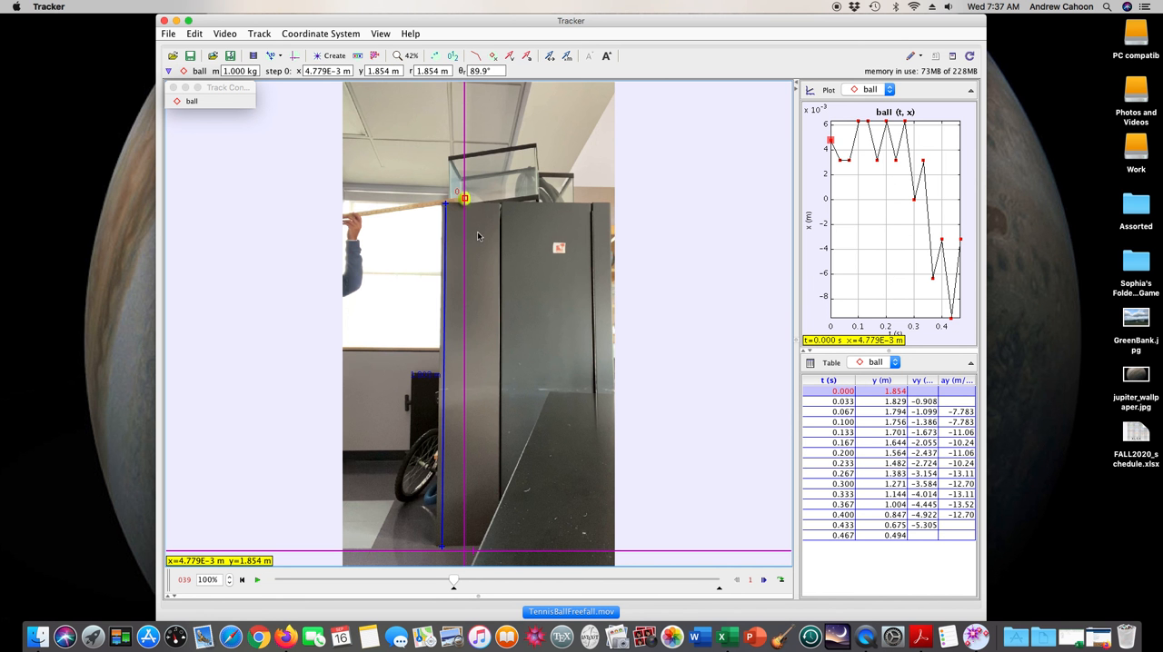
left_click(411, 56)
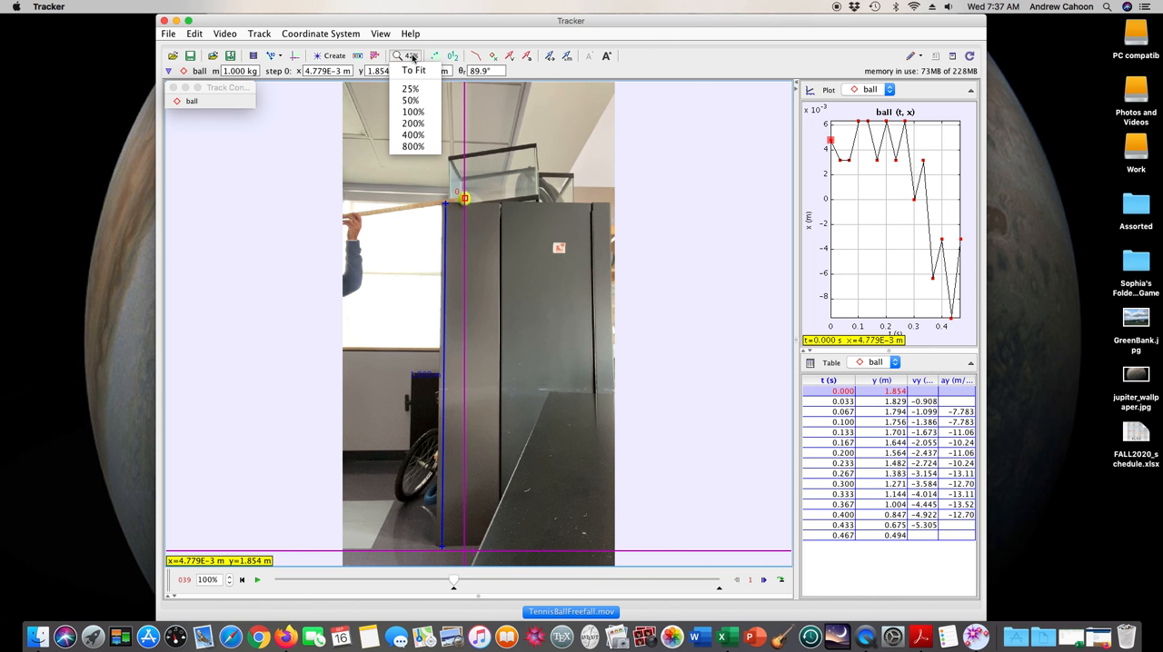
left_click(414, 124)
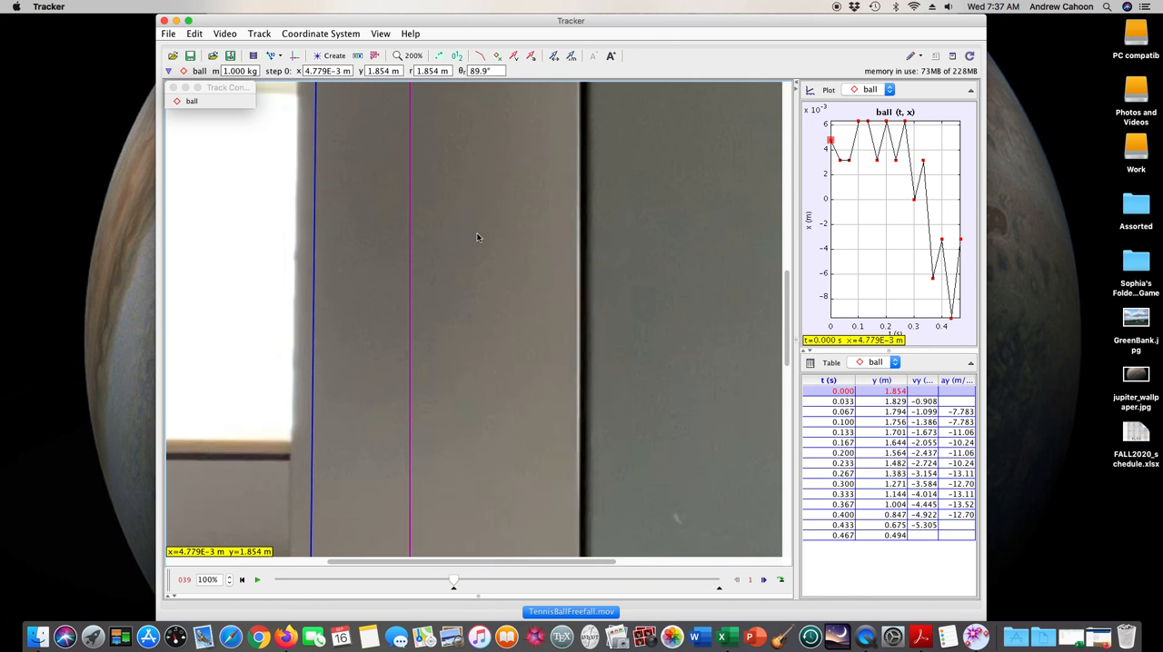
left_click_drag(518, 272, 506, 471)
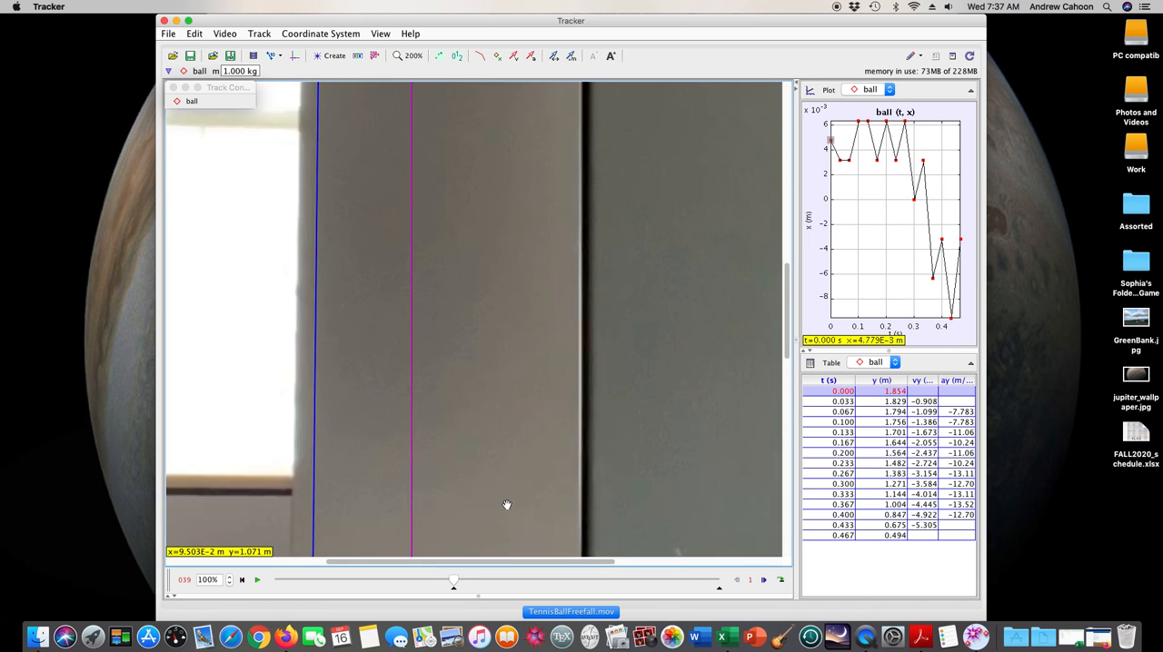
key("Right")
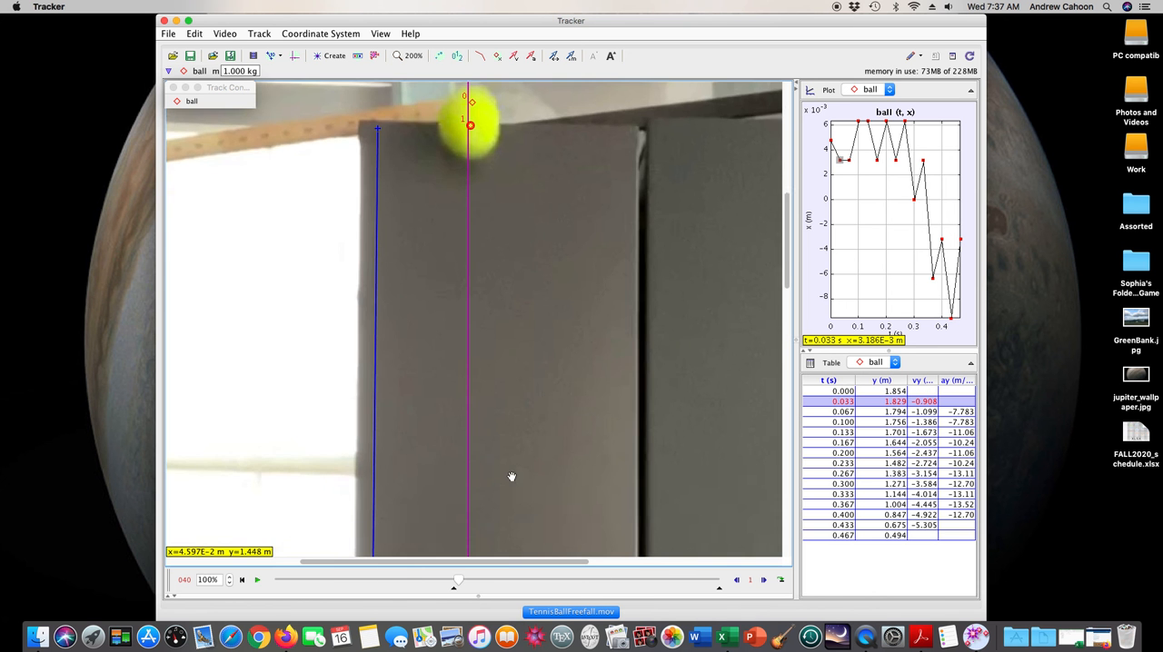
left_click_drag(532, 272, 536, 355)
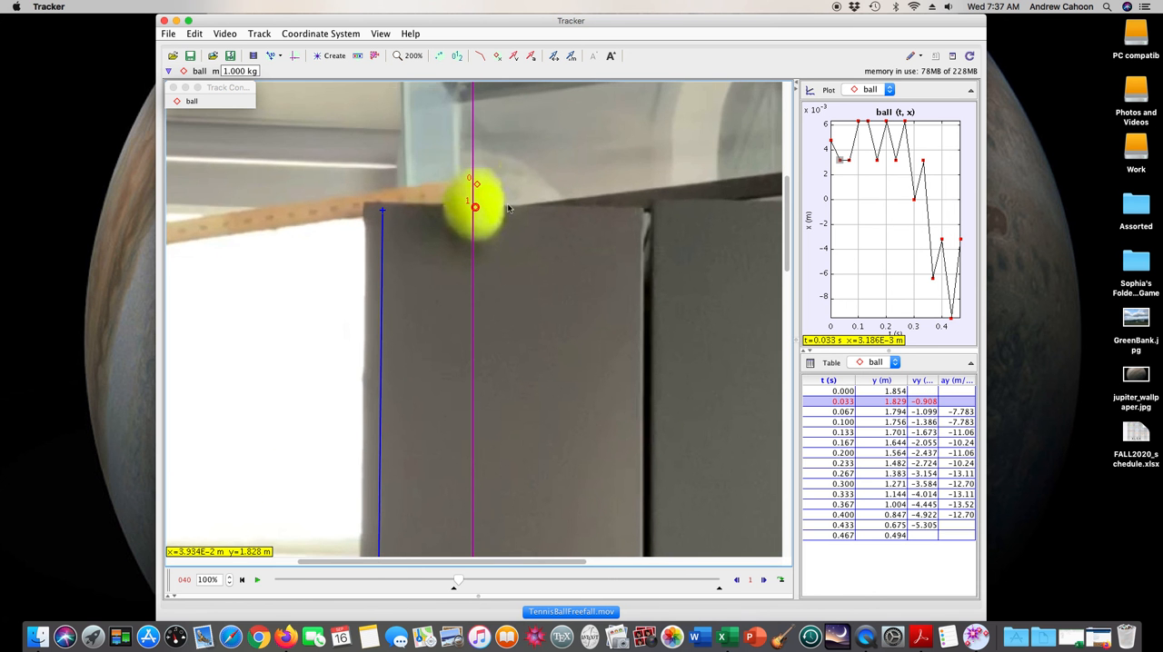
left_click(243, 584)
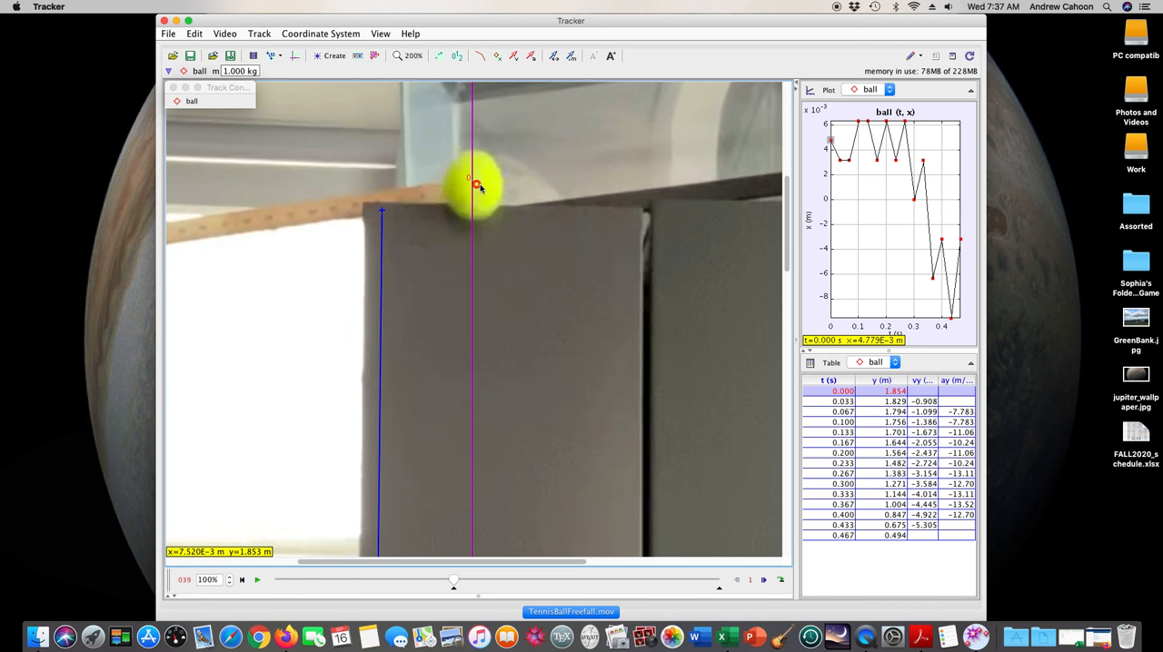
left_click_drag(479, 187, 473, 189)
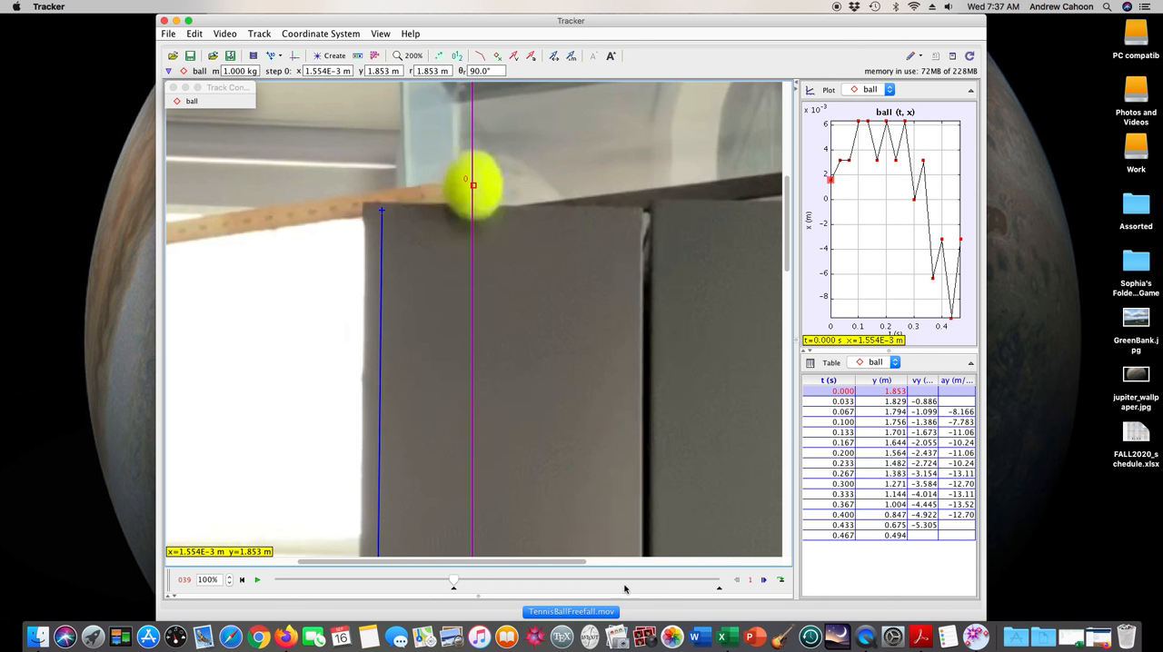
Move the ball's step 2 mark in frame 41 onto the ball's centre, at about x = 0.0029 m, y = 1.799 m
left_click(763, 580)
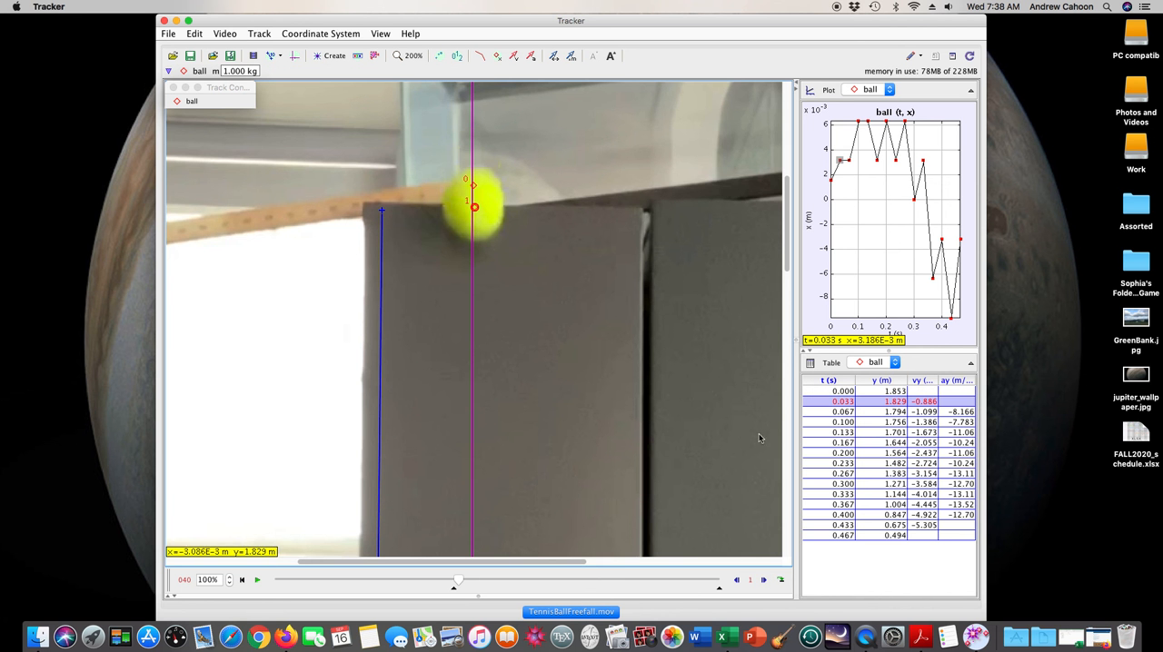
left_click(763, 581)
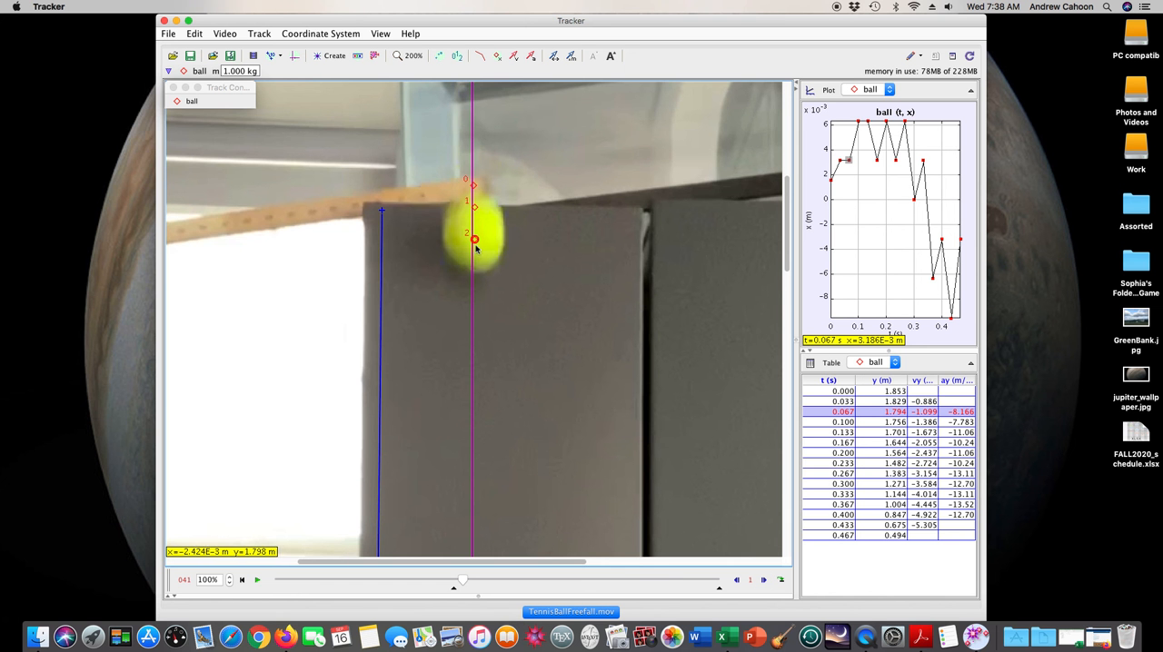
left_click_drag(475, 240, 474, 240)
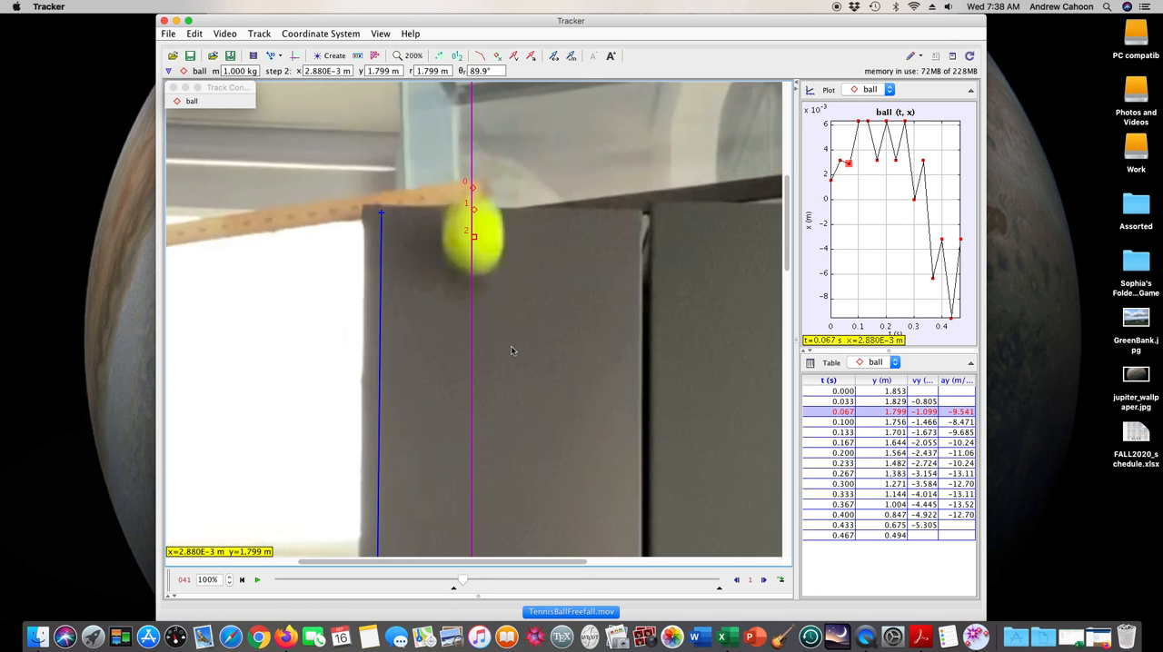